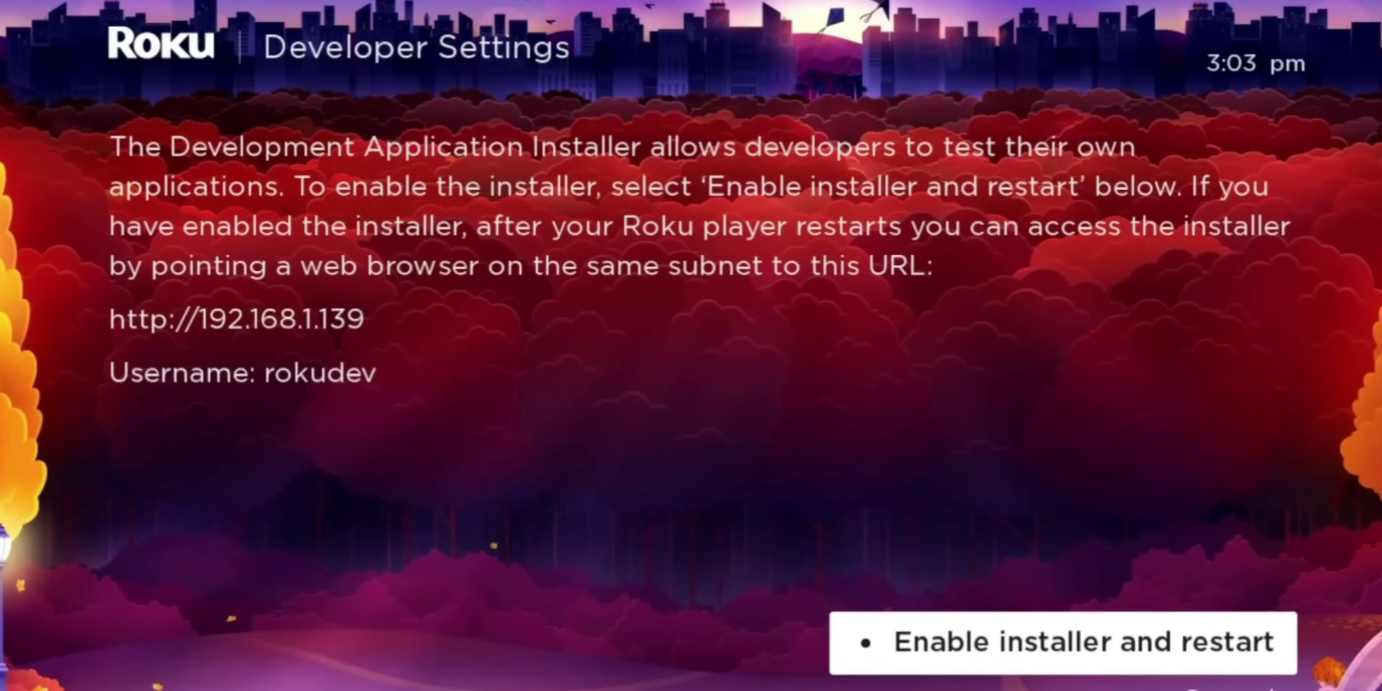
Choose 'Enable installer and restart' in Developer Settings to bring up the unknown-sources security warning
{"action": "key", "text": "Return"}
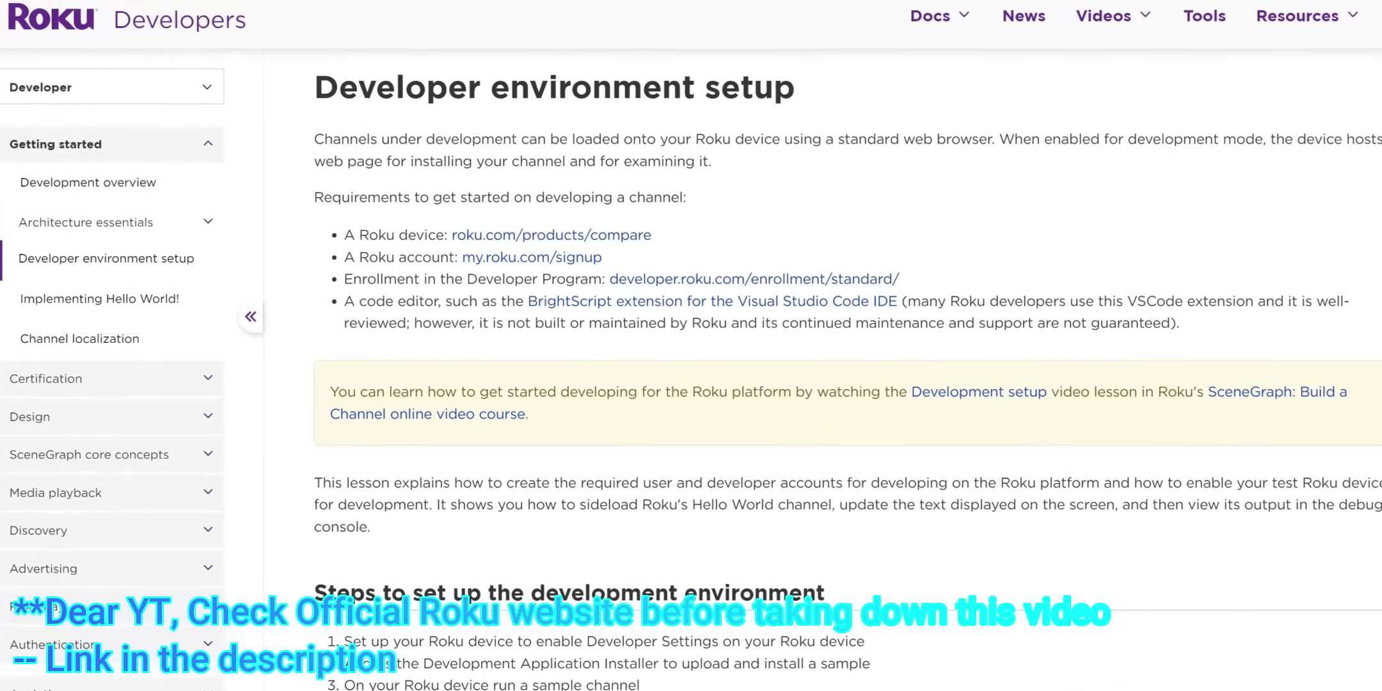
Highlight, then deselect, the 'Developer environment setup' heading on the Roku docs page
{"action": "left_click_drag", "start_coordinate": [592, 90], "coordinate": [780, 82]}
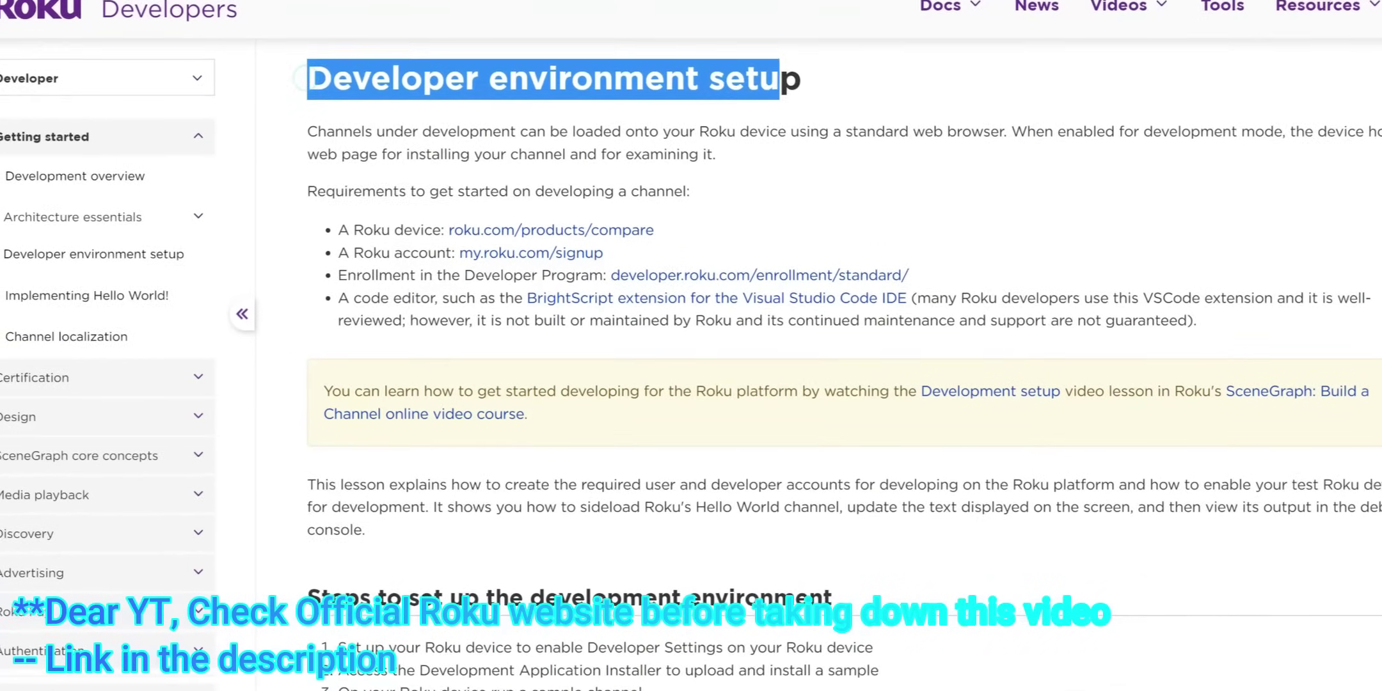
{"action": "left_click", "coordinate": [780, 81]}
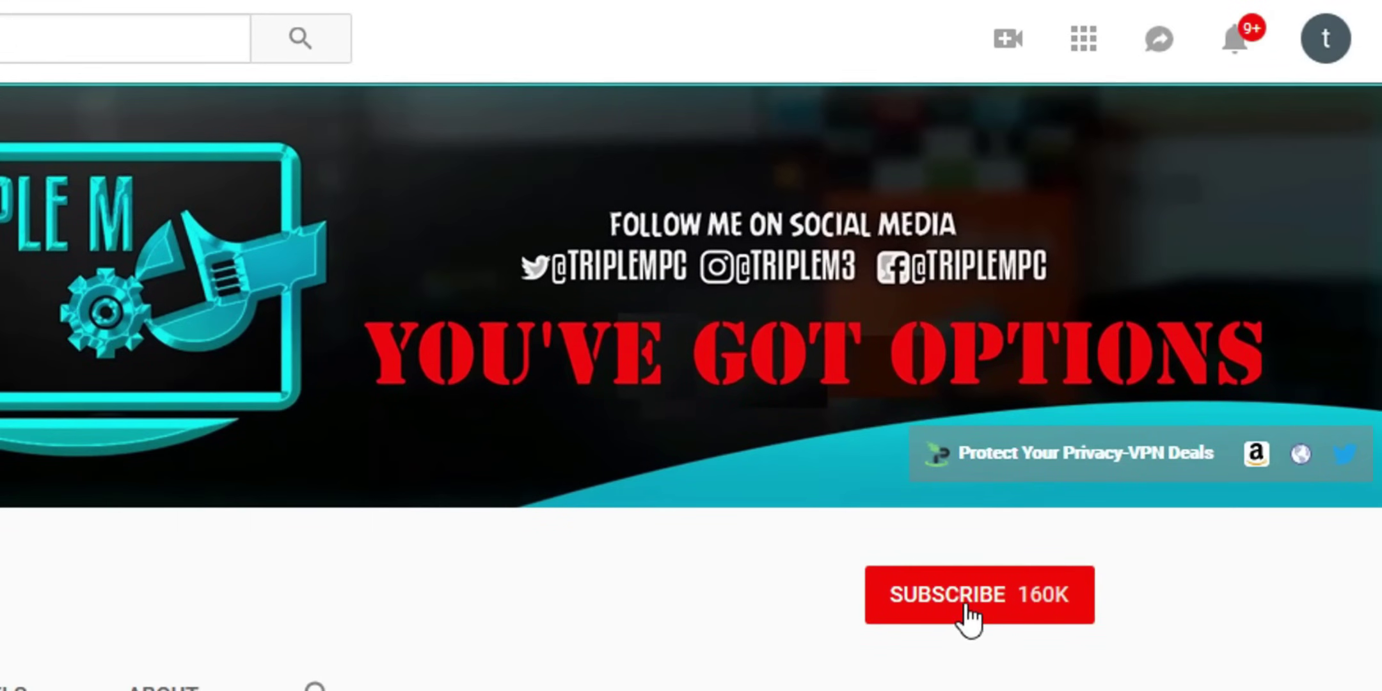
Subscribe to the tutorial creator's YouTube channel
{"action": "left_click", "coordinate": [965, 617]}
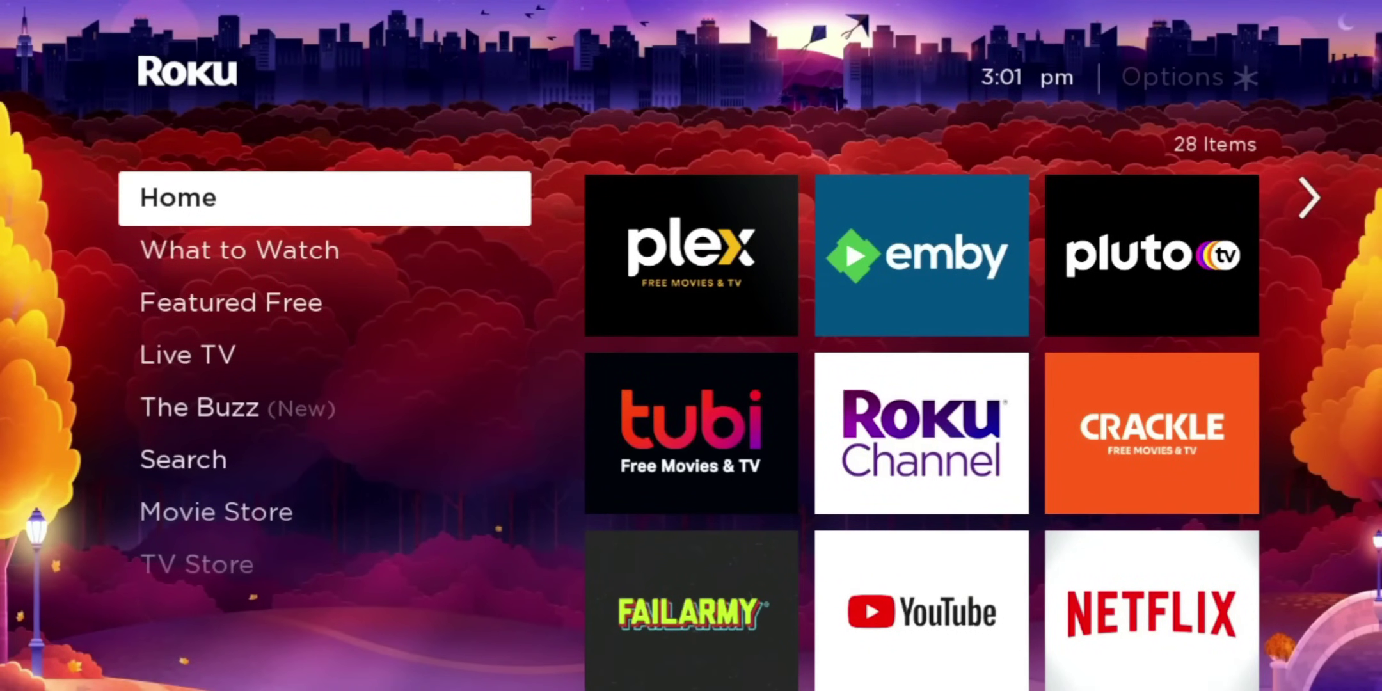
Enter the hidden remote code from the home screen to reveal Developer Settings at 192.168.1.139
{"action": "key", "text": "Right"}
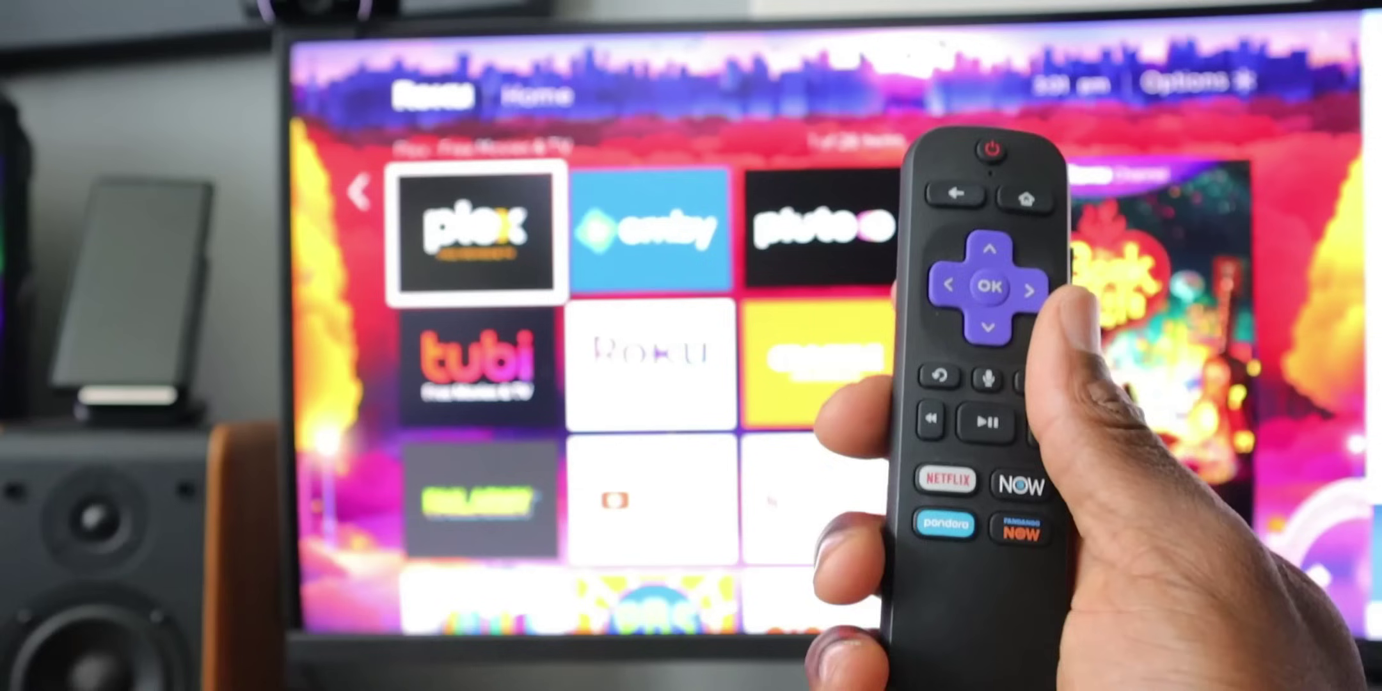
{"action": "key", "text": "Home"}
{"action": "key", "text": "Home"}
{"action": "key", "text": "Home"}
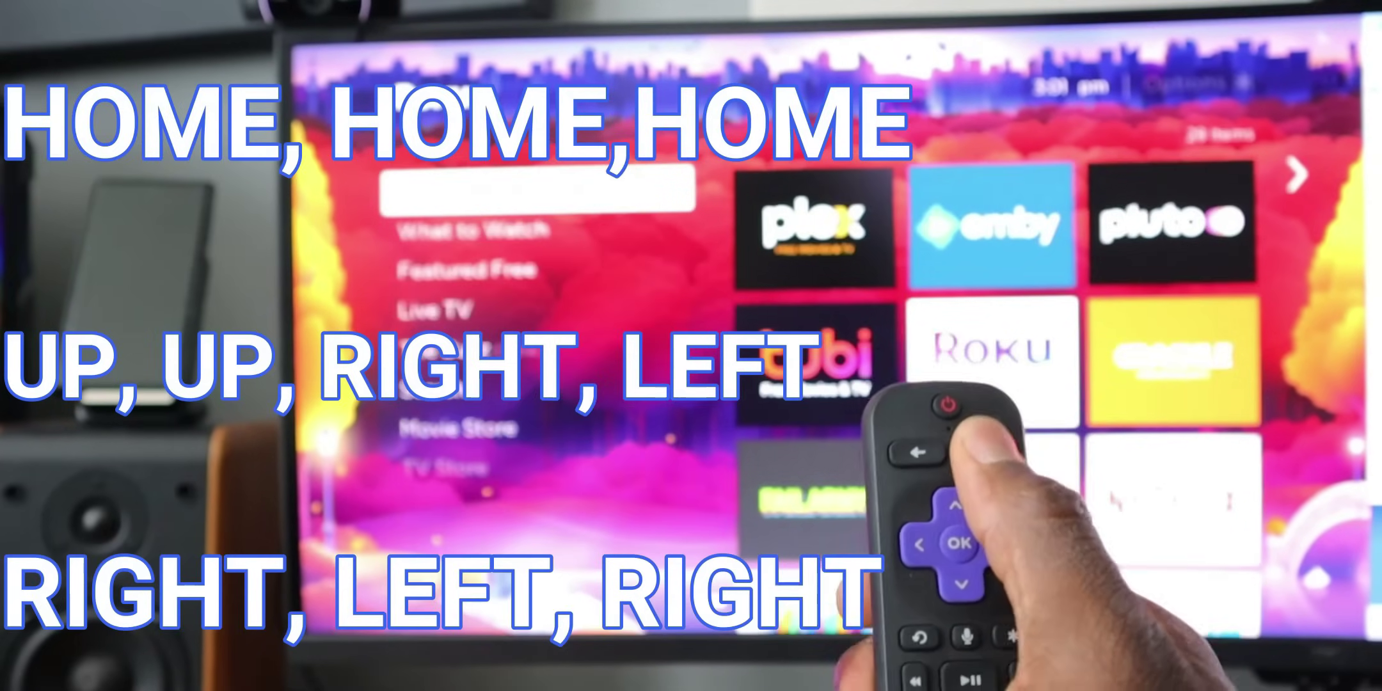
{"action": "key", "text": "Up"}
{"action": "key", "text": "Up"}
{"action": "key", "text": "Right"}
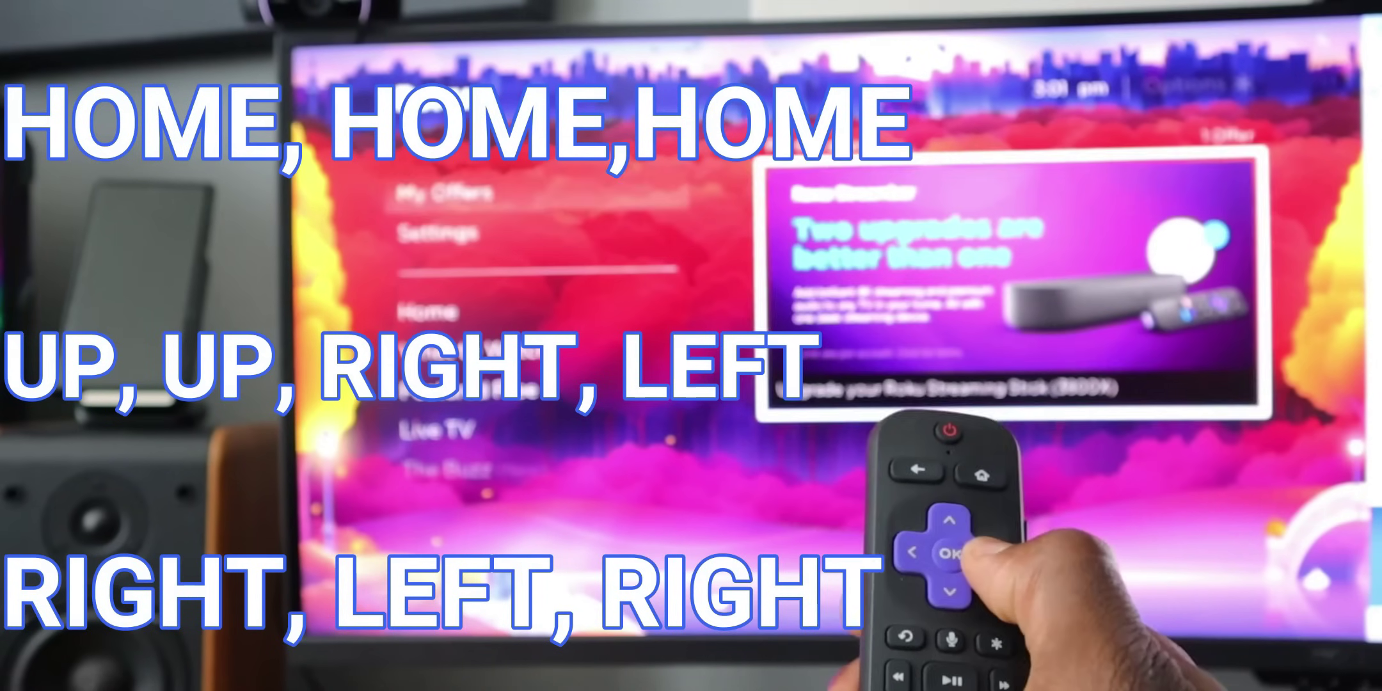
{"action": "key", "text": "Left"}
{"action": "key", "text": "Right"}
{"action": "key", "text": "Left"}
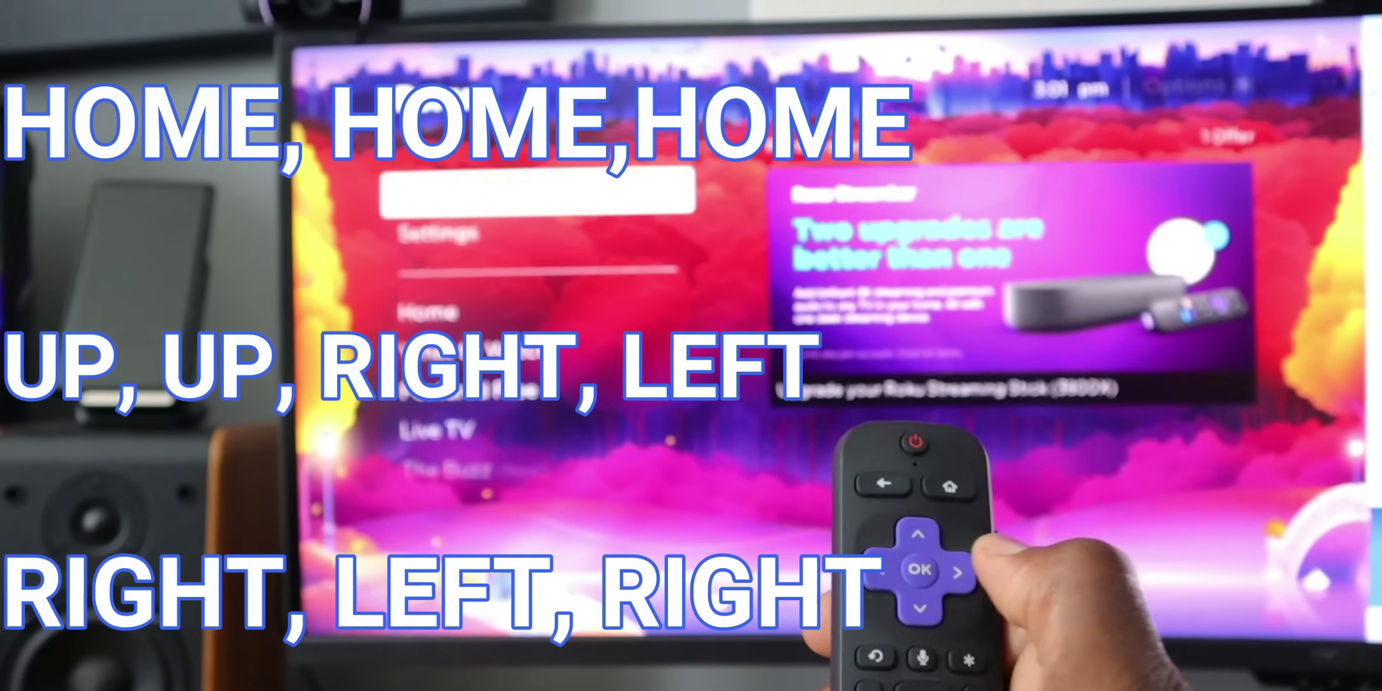
{"action": "key", "text": "Right"}
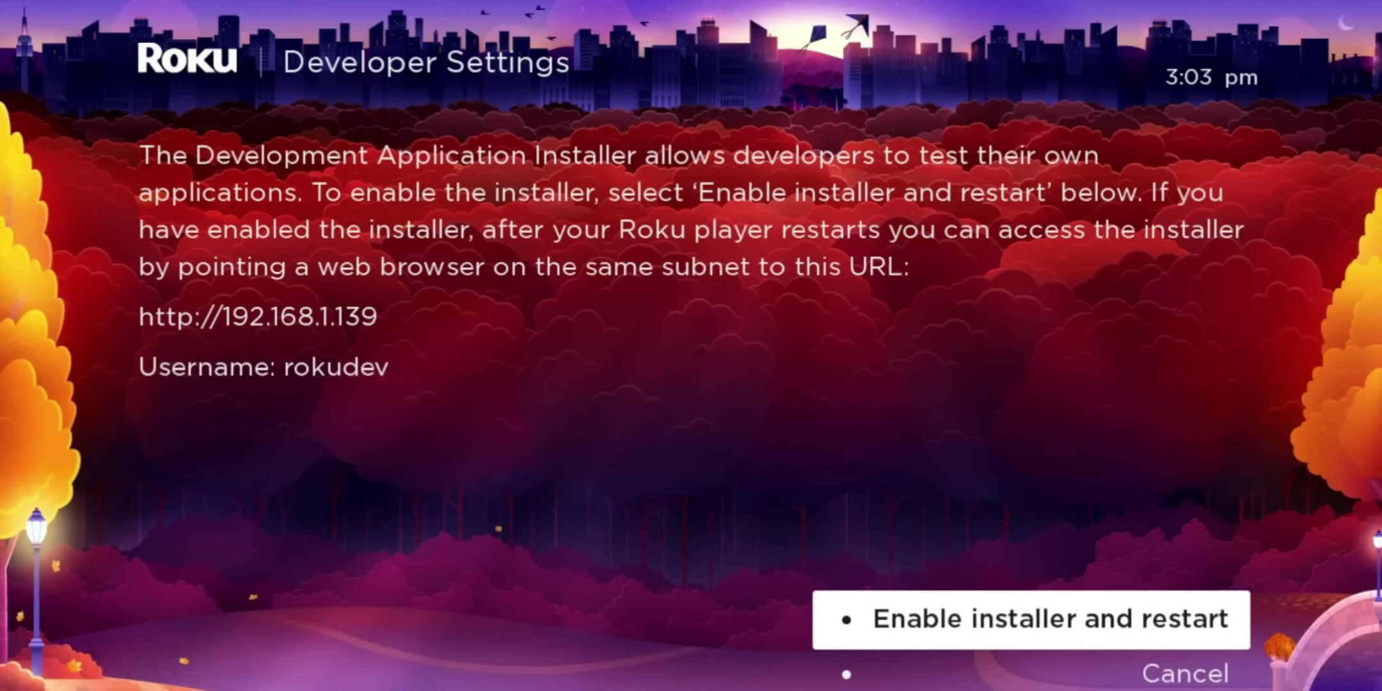
Choose 'Enable installer and restart' and move to Continue on the security warning
{"action": "key", "text": "Return"}
{"action": "key", "text": "Up"}
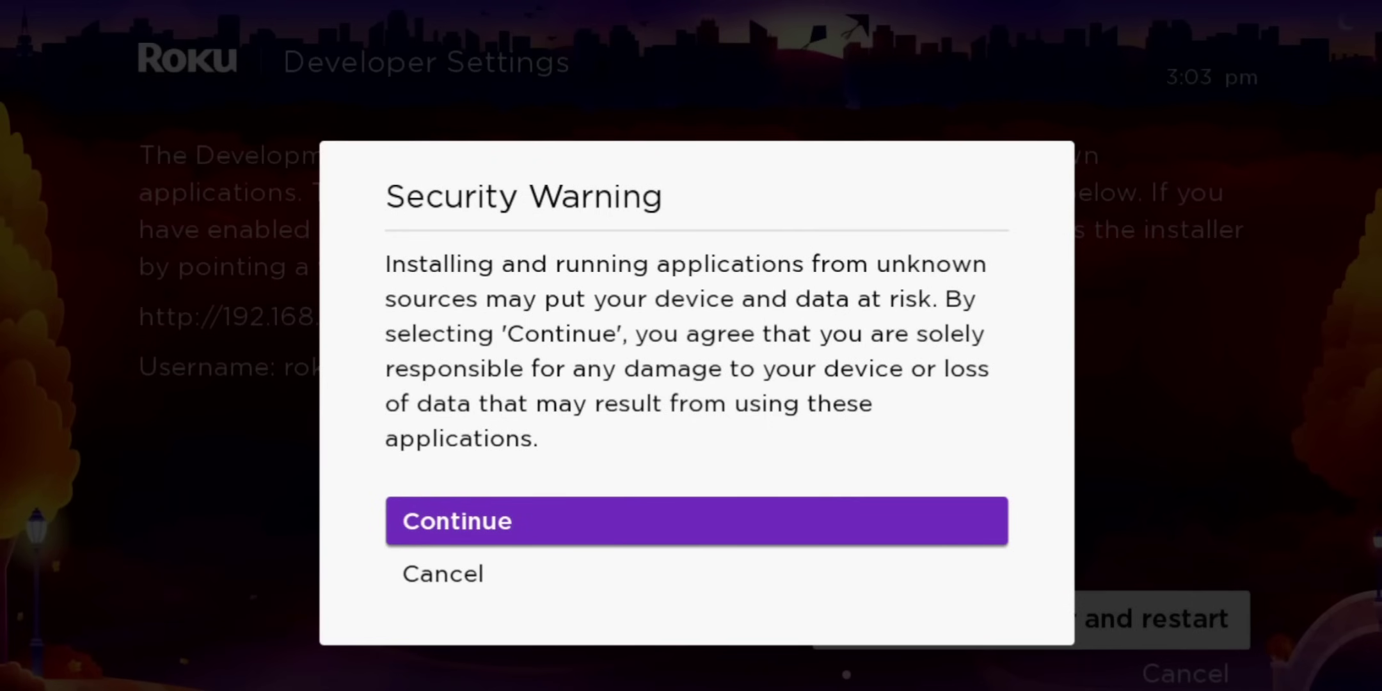
Accept the security warning and read through the Developer Tools License Agreement to agree
{"action": "key", "text": "Return"}
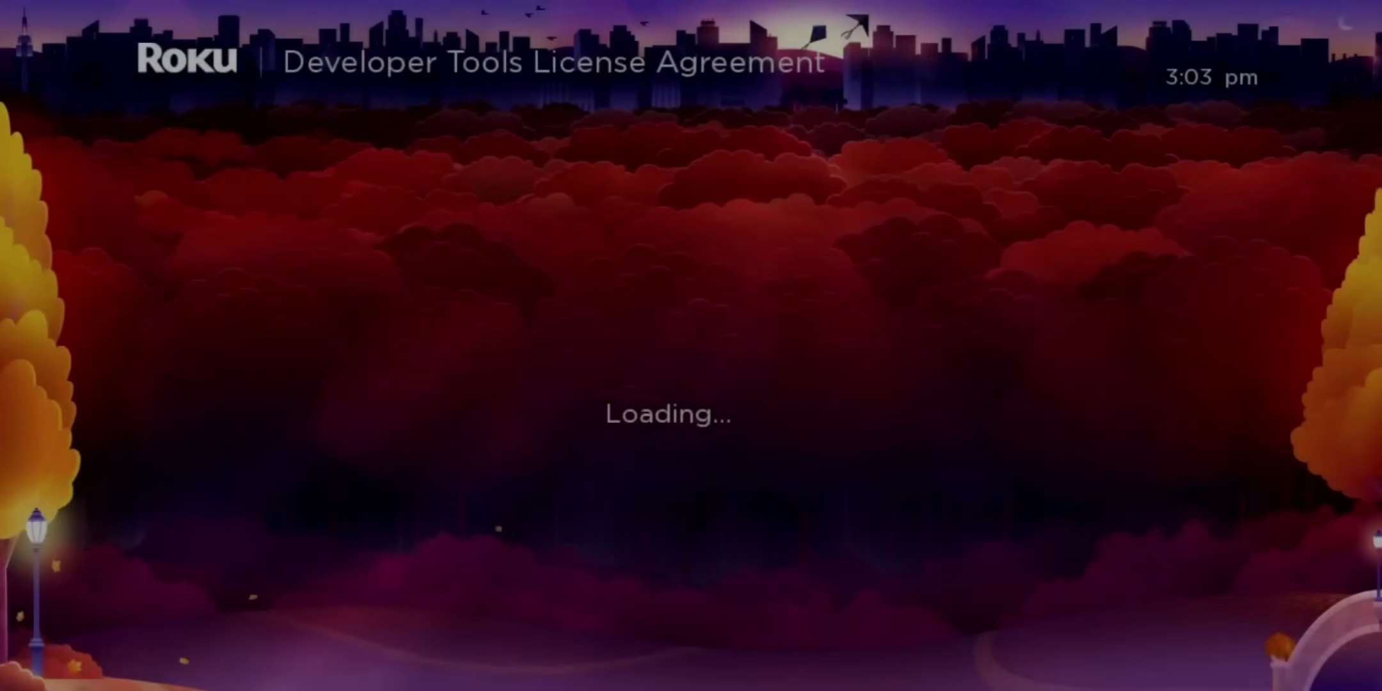
{"action": "key", "text": "Down"}
{"action": "key", "text": "Down"}
{"action": "key", "text": "Down"}
{"action": "key", "text": "Down"}
{"action": "key", "text": "Down"}
{"action": "key", "text": "Down"}
{"action": "key", "text": "Down"}
{"action": "key", "text": "Down"}
{"action": "key", "text": "Down"}
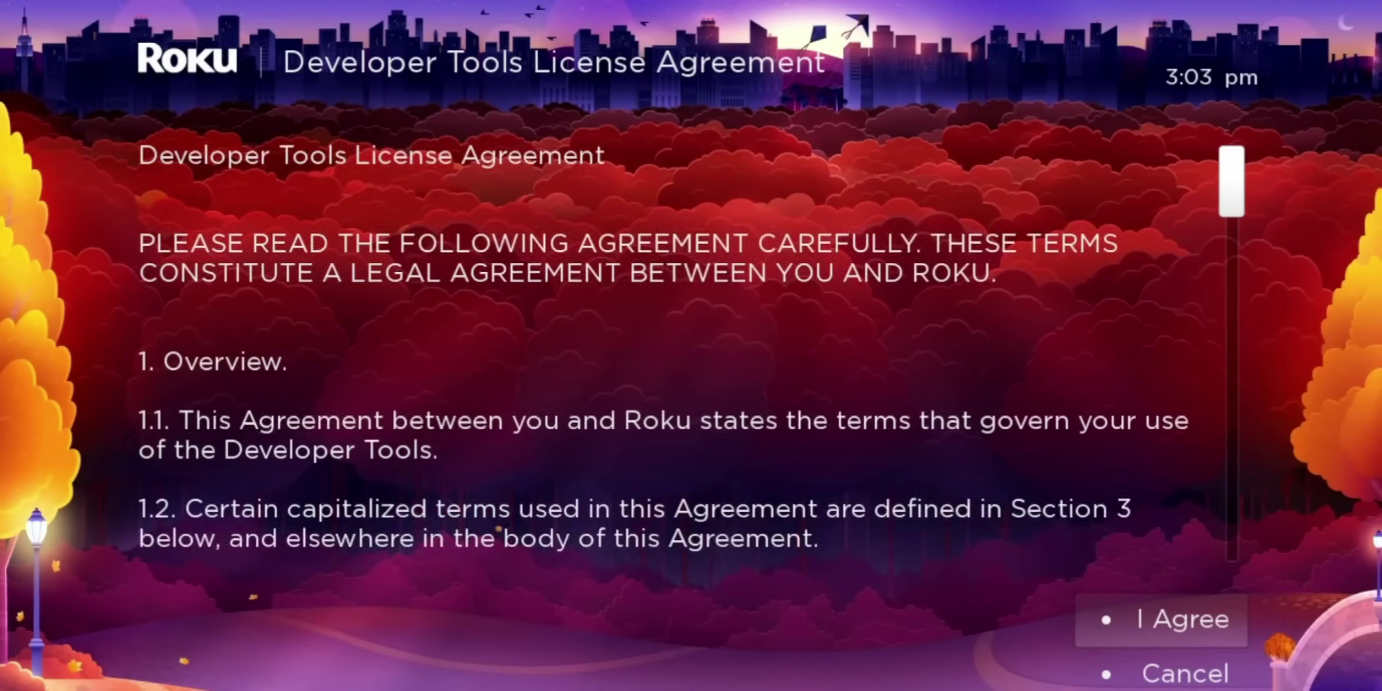
{"action": "key", "text": "Down"}
{"action": "key", "text": "Down"}
{"action": "key", "text": "Down"}
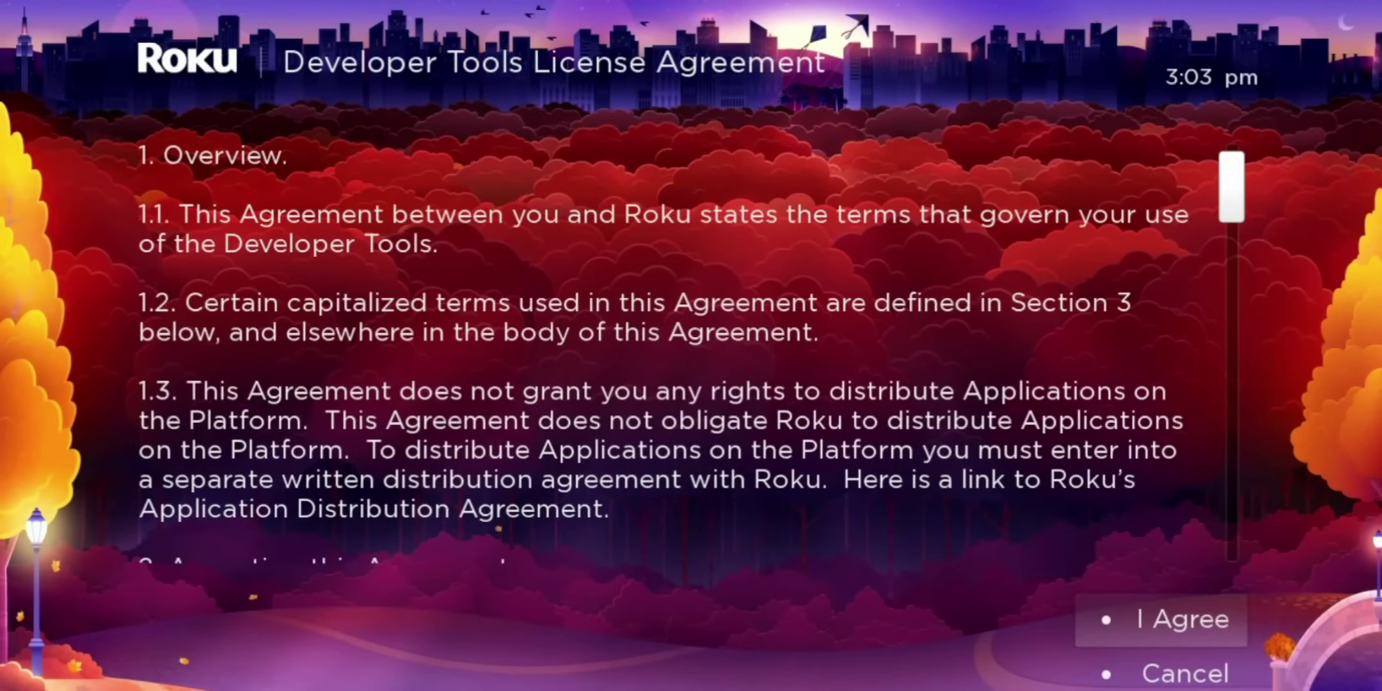
{"action": "key", "text": "Down"}
{"action": "key", "text": "Down"}
{"action": "key", "text": "Down"}
{"action": "key", "text": "Down"}
{"action": "key", "text": "Down"}
{"action": "key", "text": "Down"}
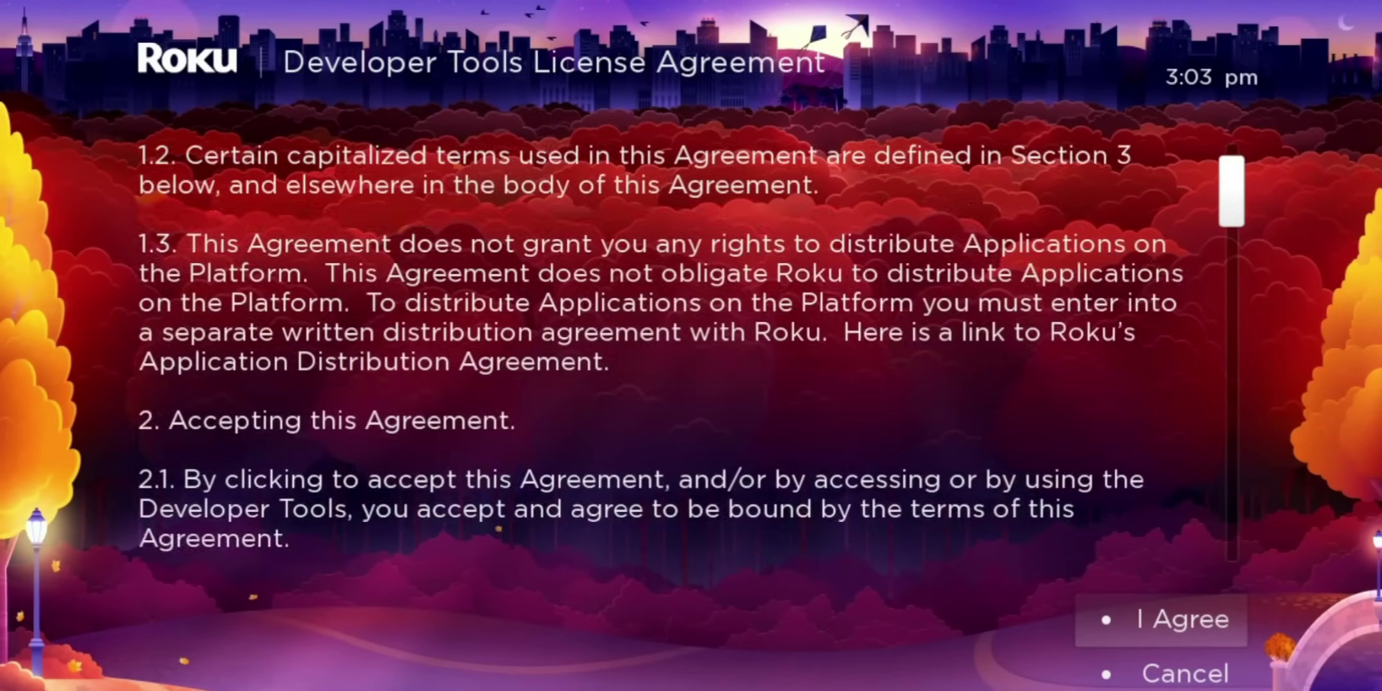
{"action": "key", "text": "Down"}
{"action": "key", "text": "Down"}
{"action": "key", "text": "Down"}
{"action": "key", "text": "Down"}
{"action": "key", "text": "Down"}
{"action": "key", "text": "Down"}
{"action": "key", "text": "Down"}
{"action": "key", "text": "Down"}
{"action": "key", "text": "Down"}
{"action": "key", "text": "Down"}
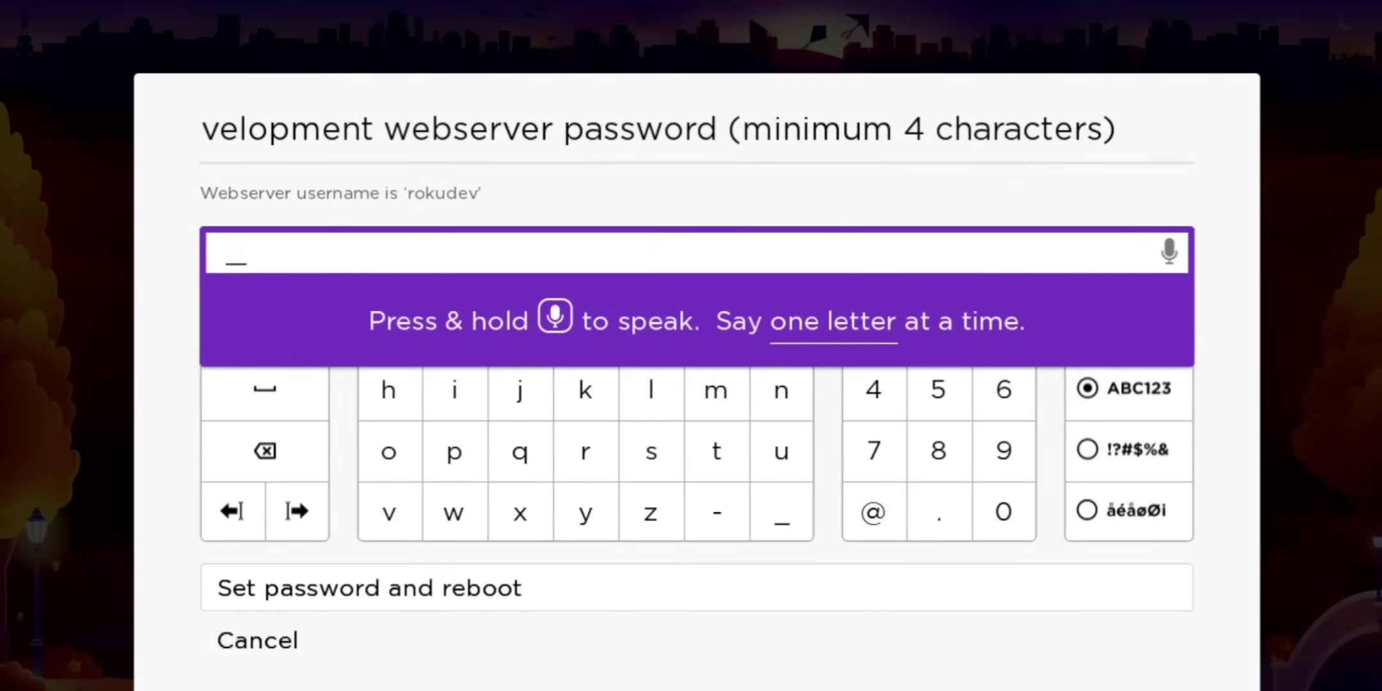
Enter a webserver password of at least 4 characters and choose 'Set password and reboot'
{"action": "key", "text": "Down"}
{"action": "key", "text": "Right"}
{"action": "key", "text": "Right"}
{"action": "key", "text": "Right"}
{"action": "key", "text": "Right"}
{"action": "key", "text": "Right"}
{"action": "key", "text": "Right"}
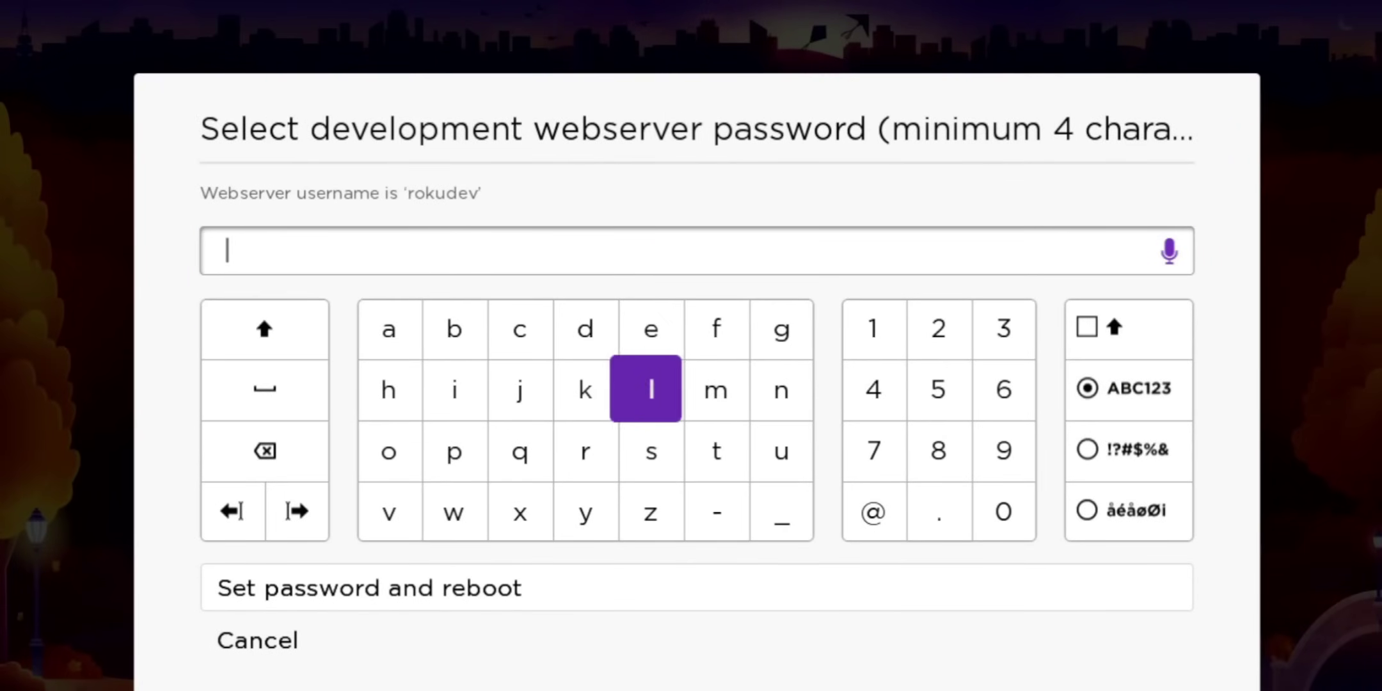
{"action": "key", "text": "Down"}
{"action": "key", "text": "Down"}
{"action": "key", "text": "Down"}
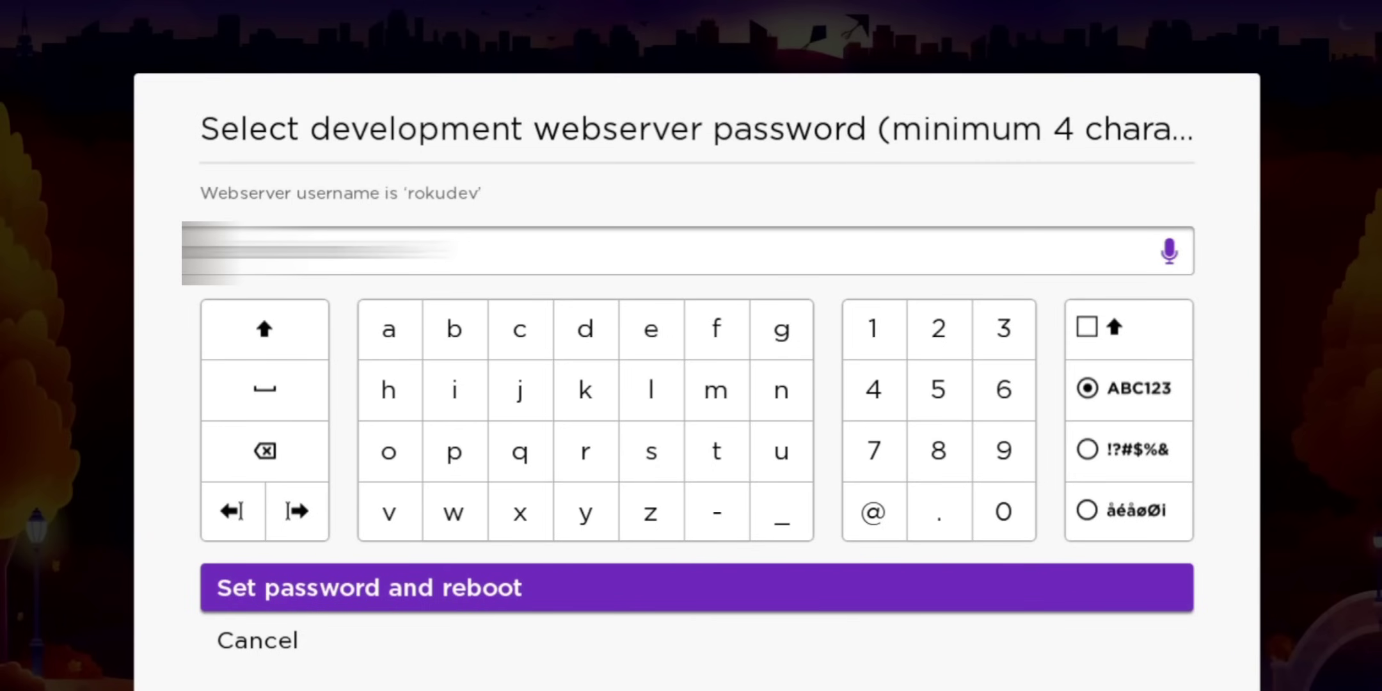
{"action": "key", "text": "Return"}
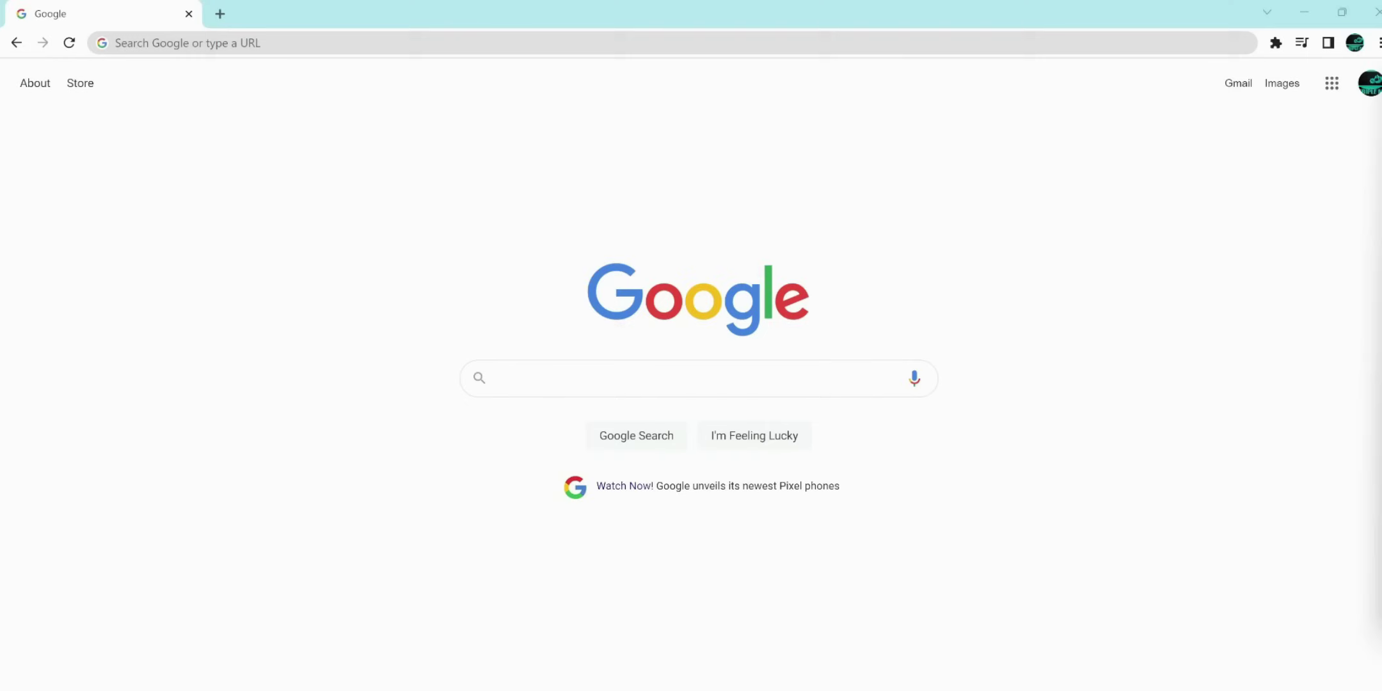
{"action": "left_click", "coordinate": [256, 42]}
{"action": "type", "text": "http://192.168.1.139"}
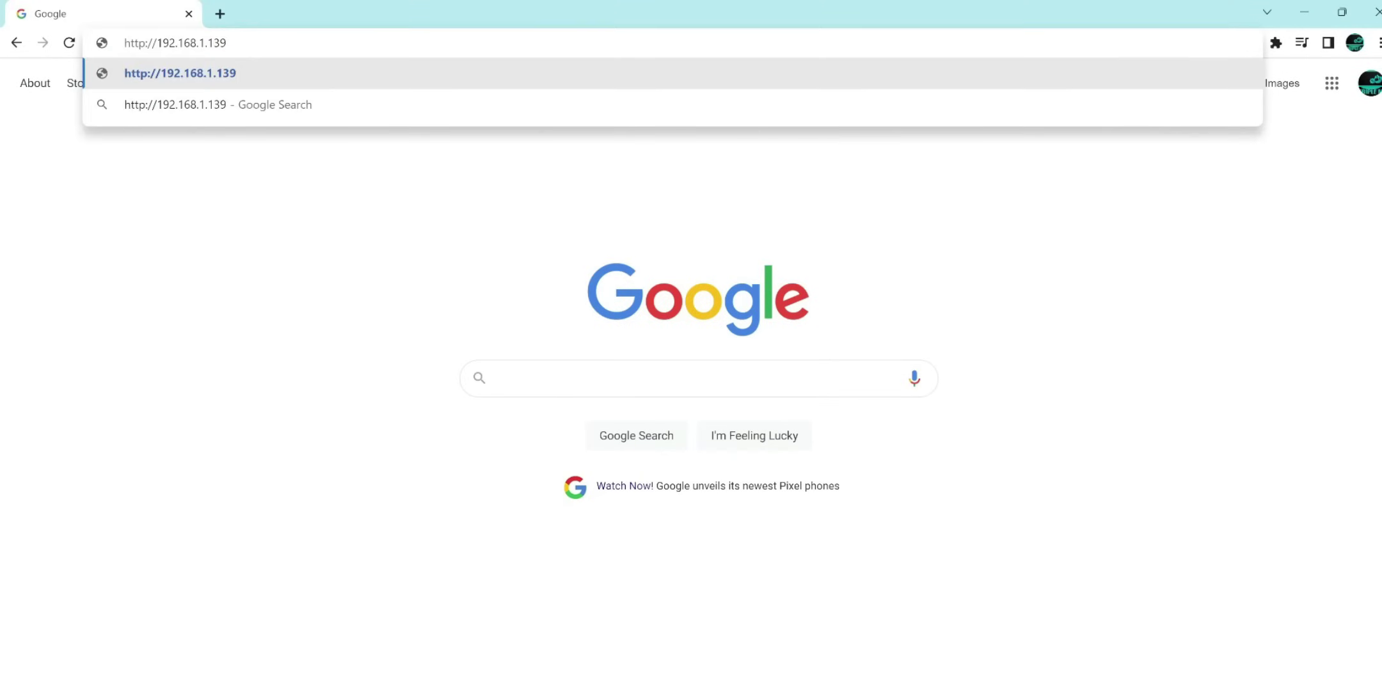
{"action": "key", "text": "Return"}
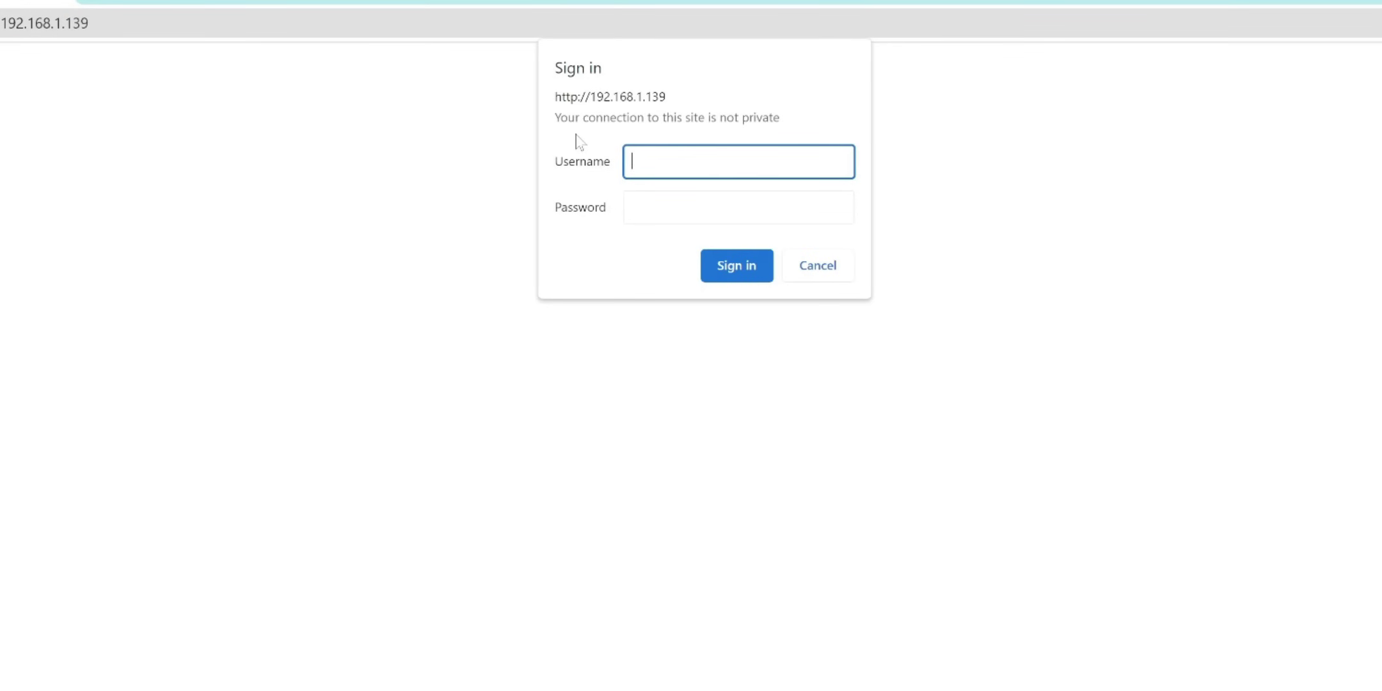
Sign in with username rokudev and the webserver password
{"action": "type", "text": "rokudev"}
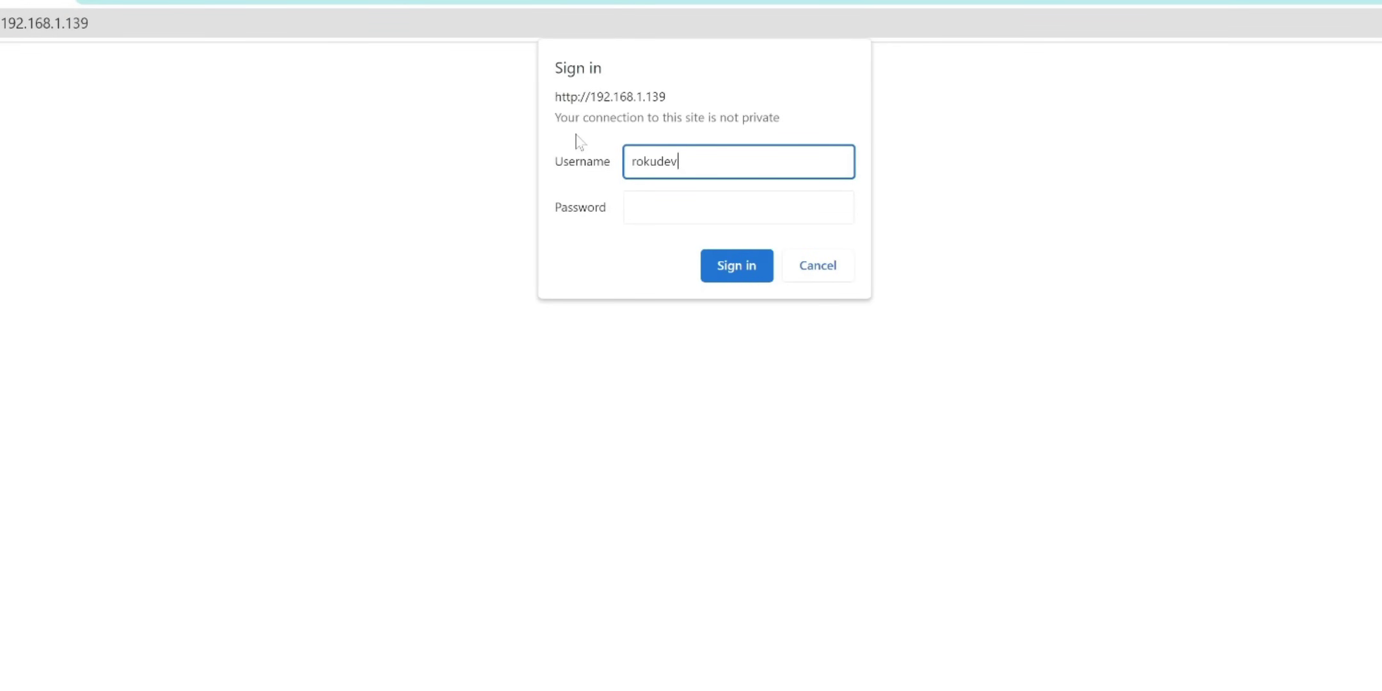
{"action": "key", "text": "Tab"}
{"action": "type", "text": "******"}
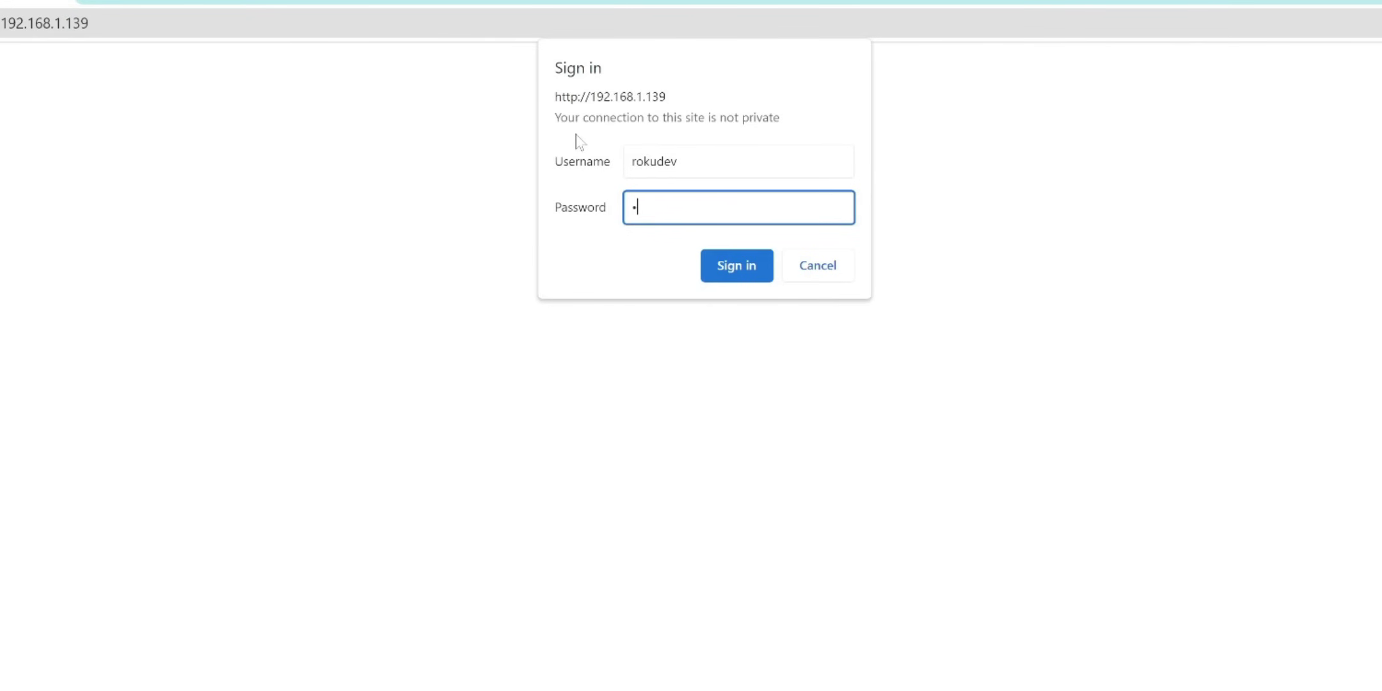
{"action": "type", "text": "**"}
{"action": "key", "text": "Return"}
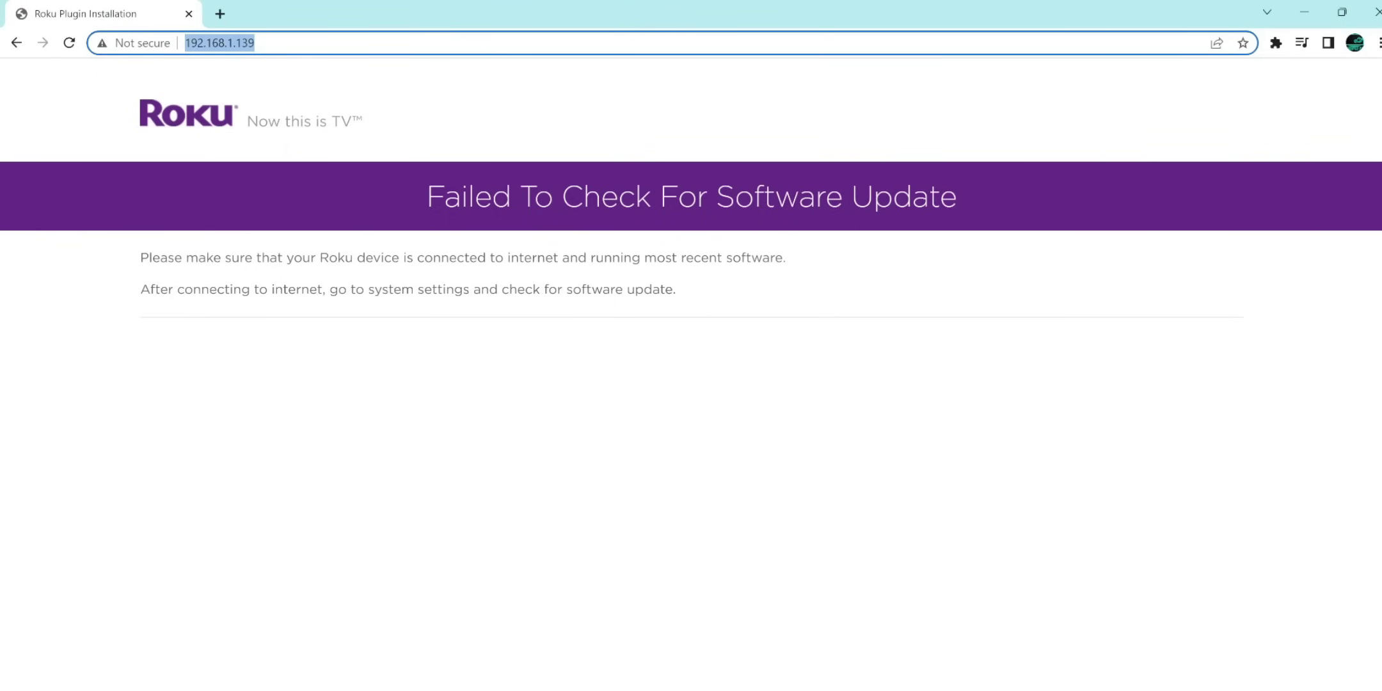
Reload the page to reach the Development Application Installer with its Upload and Install options
{"action": "key", "text": "Return"}
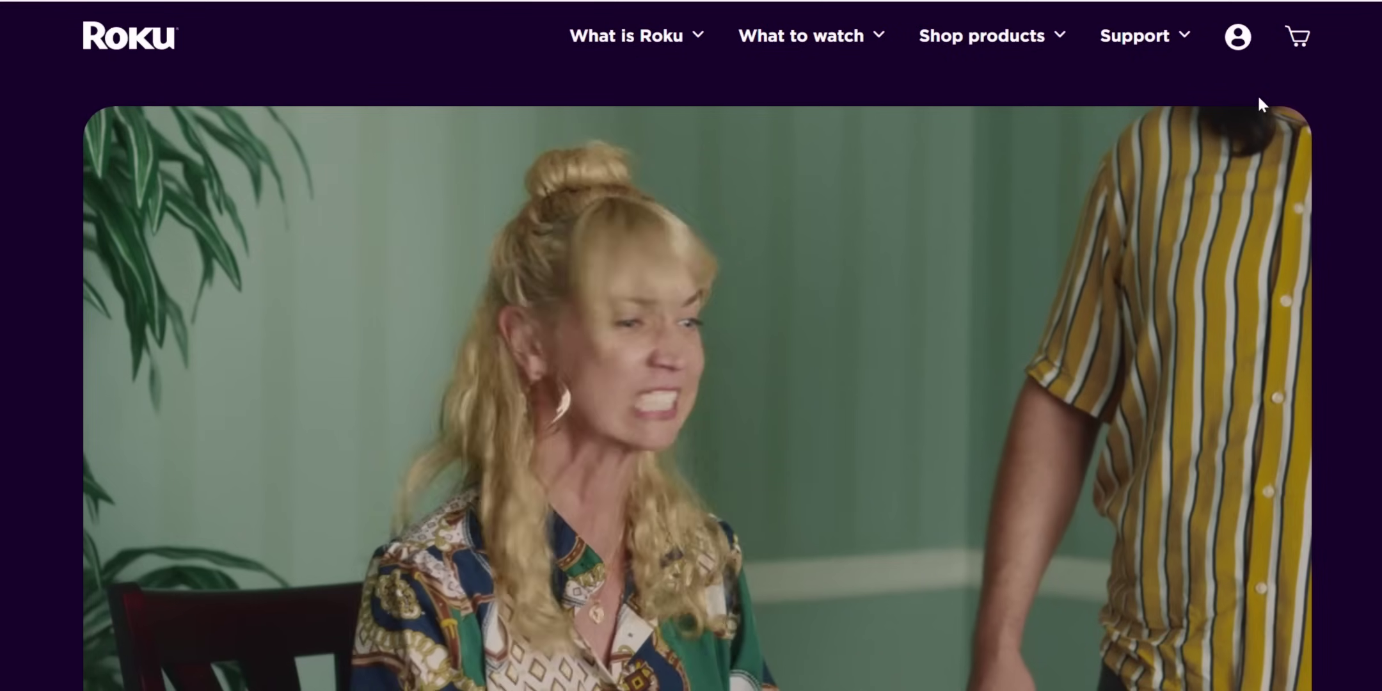
Bring up the Support and Shop products menus, then the signed-in account dropdown
{"action": "mouse_move", "coordinate": [1147, 58]}
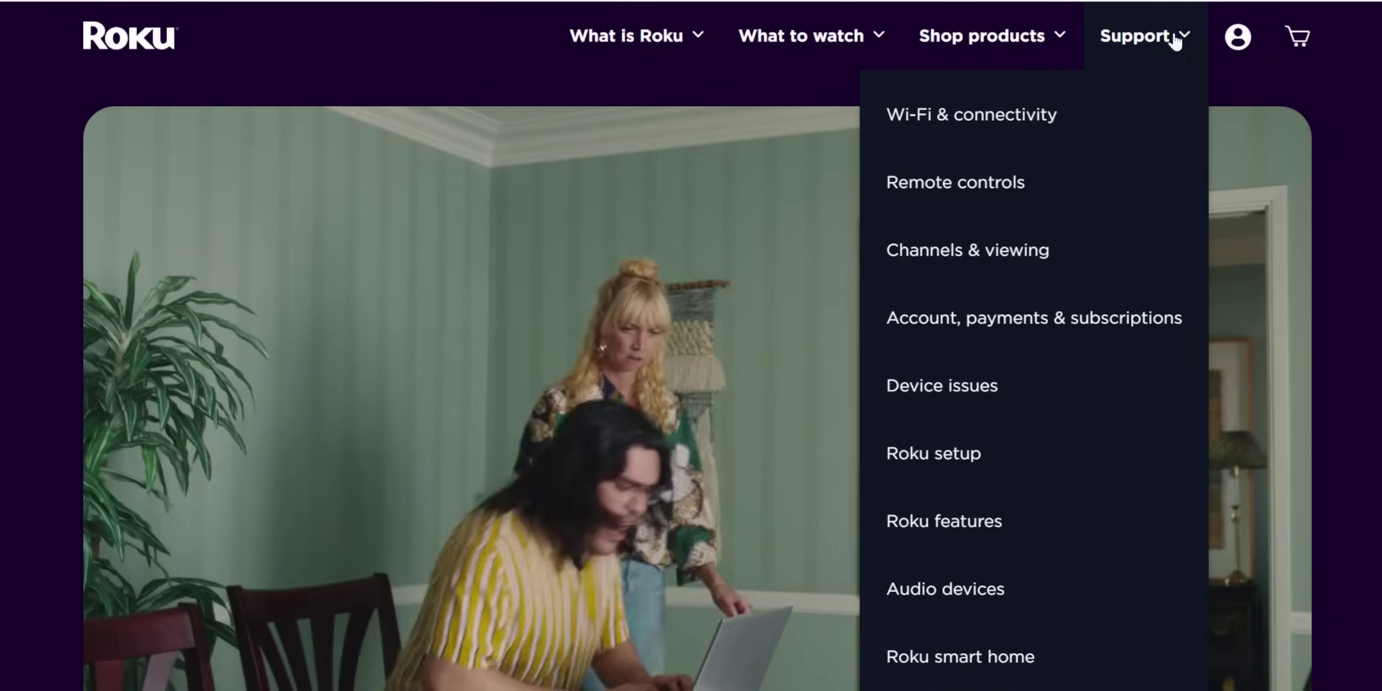
{"action": "mouse_move", "coordinate": [1237, 40]}
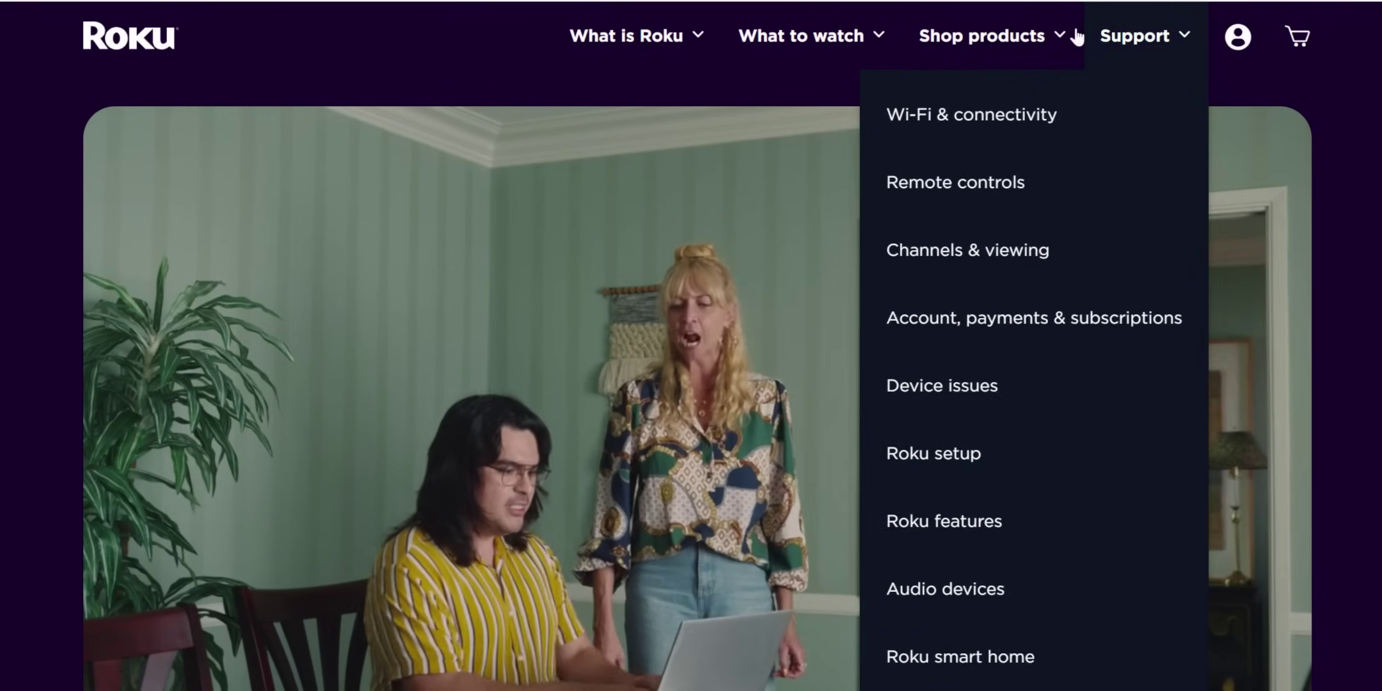
{"action": "mouse_move", "coordinate": [1002, 39]}
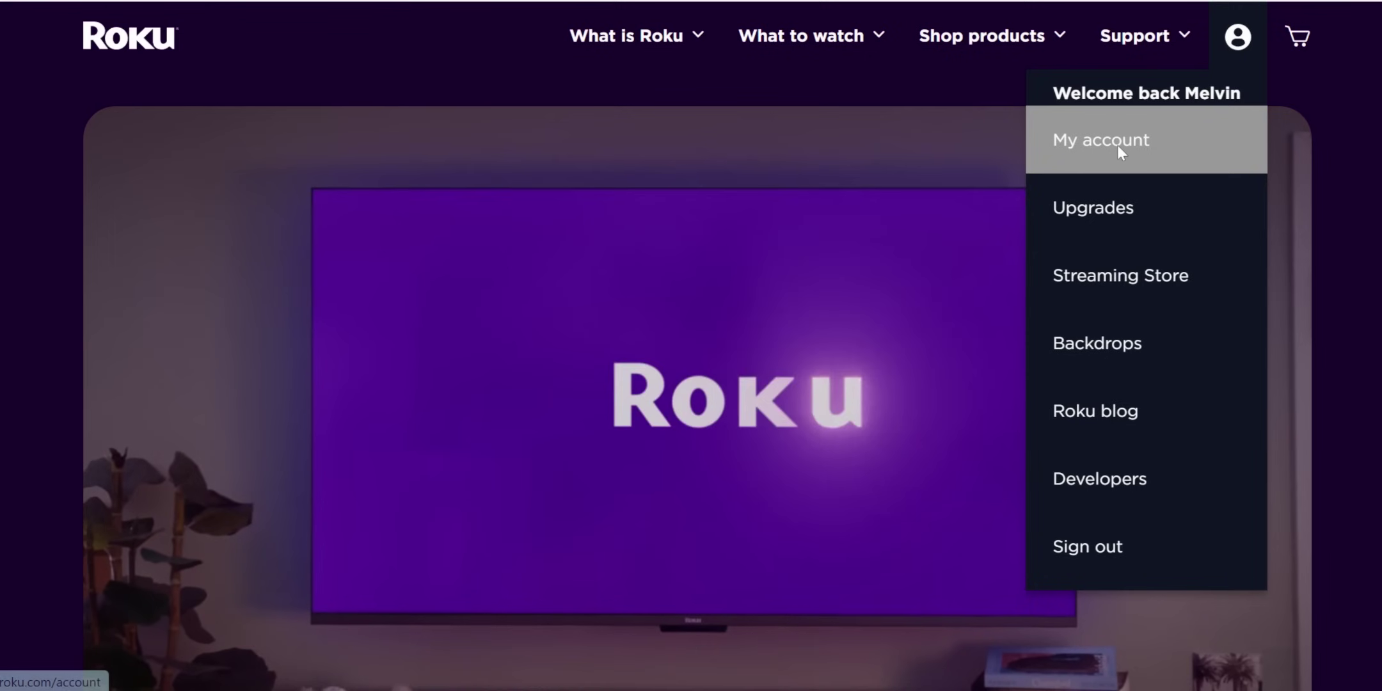
From the Roku account page, open 'Add beta app with code' under Streaming Store
{"action": "left_click", "coordinate": [1118, 146]}
{"action": "scroll", "coordinate": [1024, 224], "scroll_direction": "down", "scroll_amount": 3}
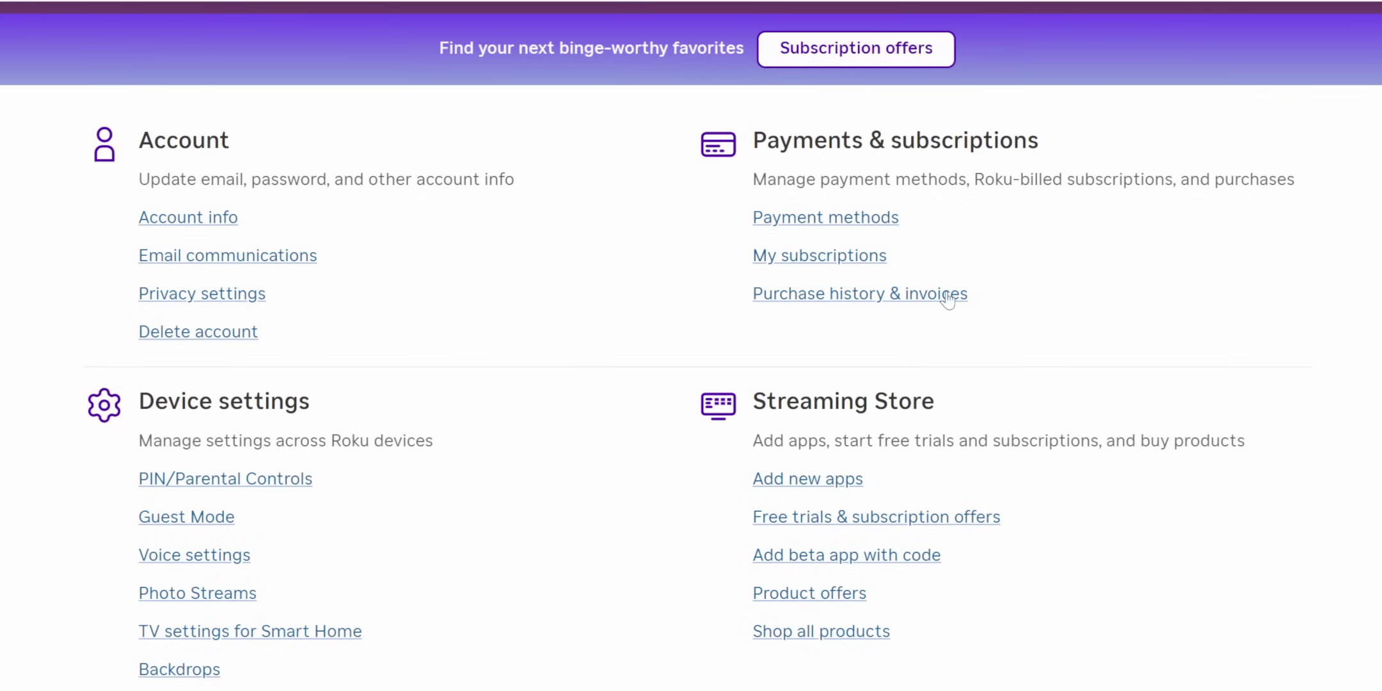
{"action": "scroll", "coordinate": [473, 371], "scroll_direction": "down", "scroll_amount": 2}
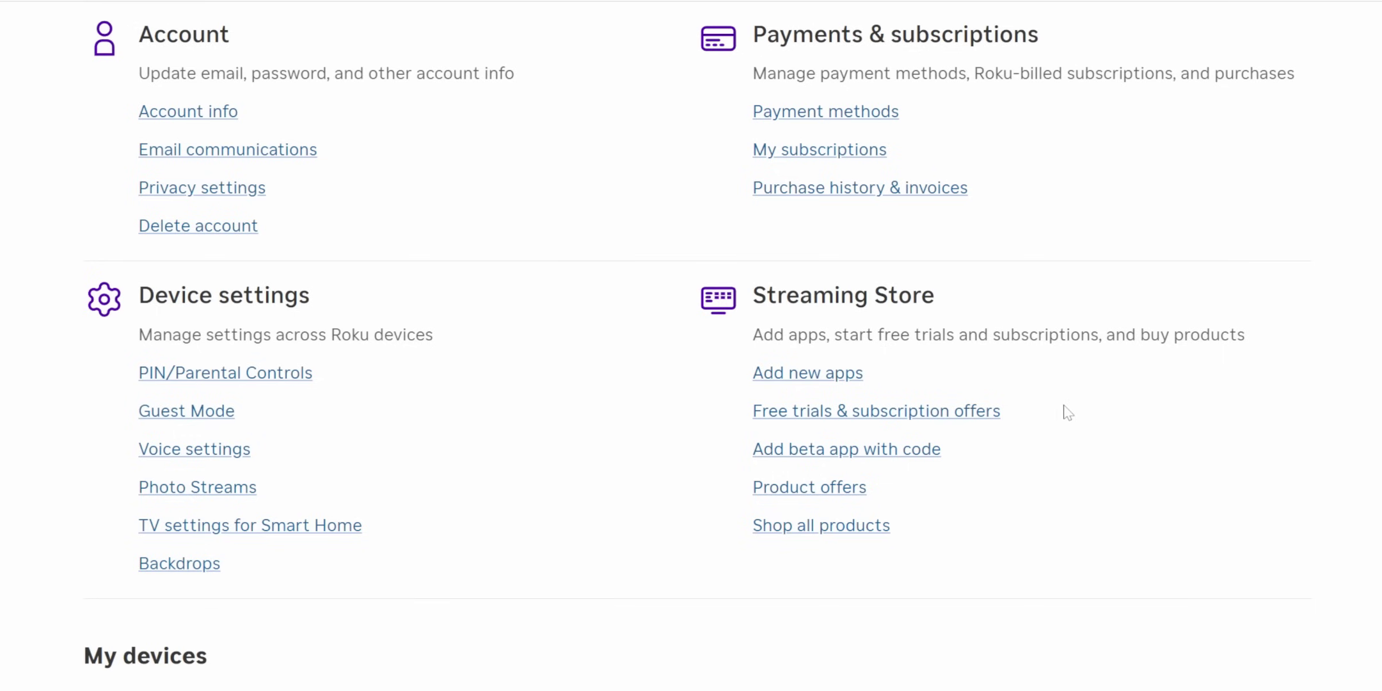
{"action": "scroll", "coordinate": [1056, 413], "scroll_direction": "up", "scroll_amount": 3}
{"action": "scroll", "coordinate": [1055, 413], "scroll_direction": "down", "scroll_amount": 1}
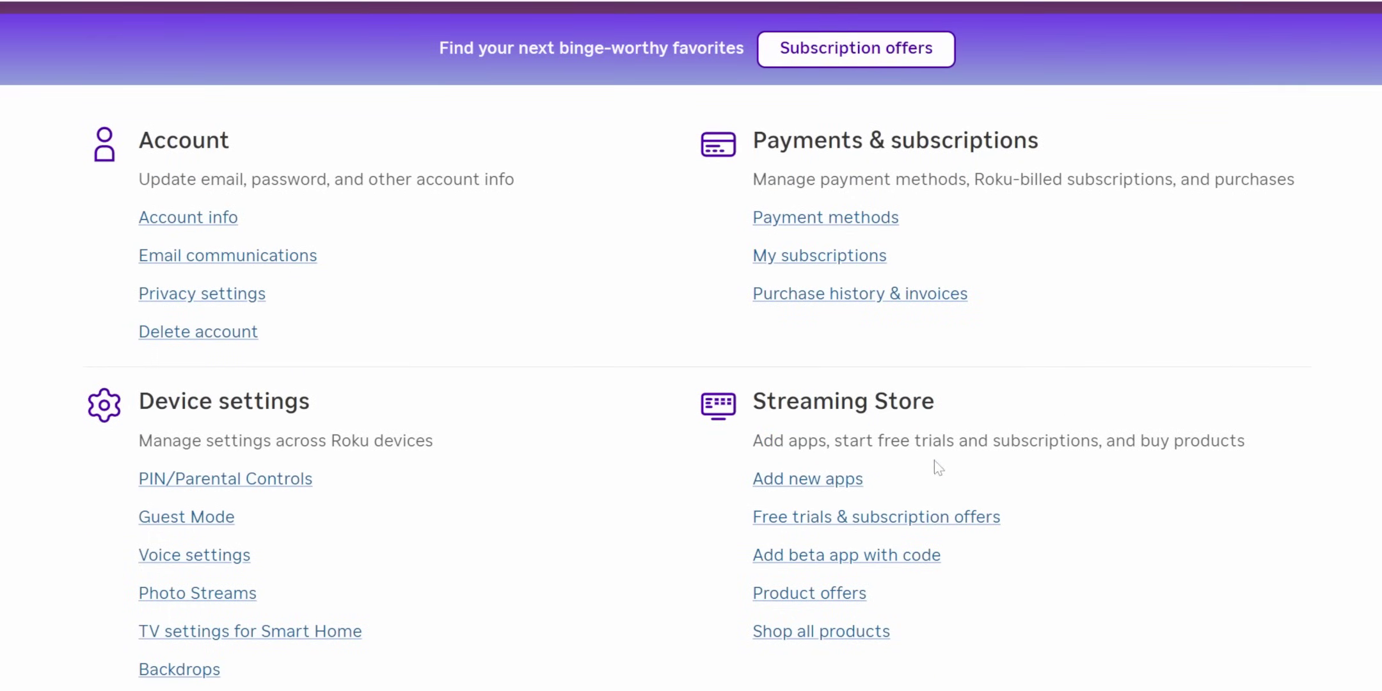
{"action": "scroll", "coordinate": [934, 460], "scroll_direction": "down", "scroll_amount": 1}
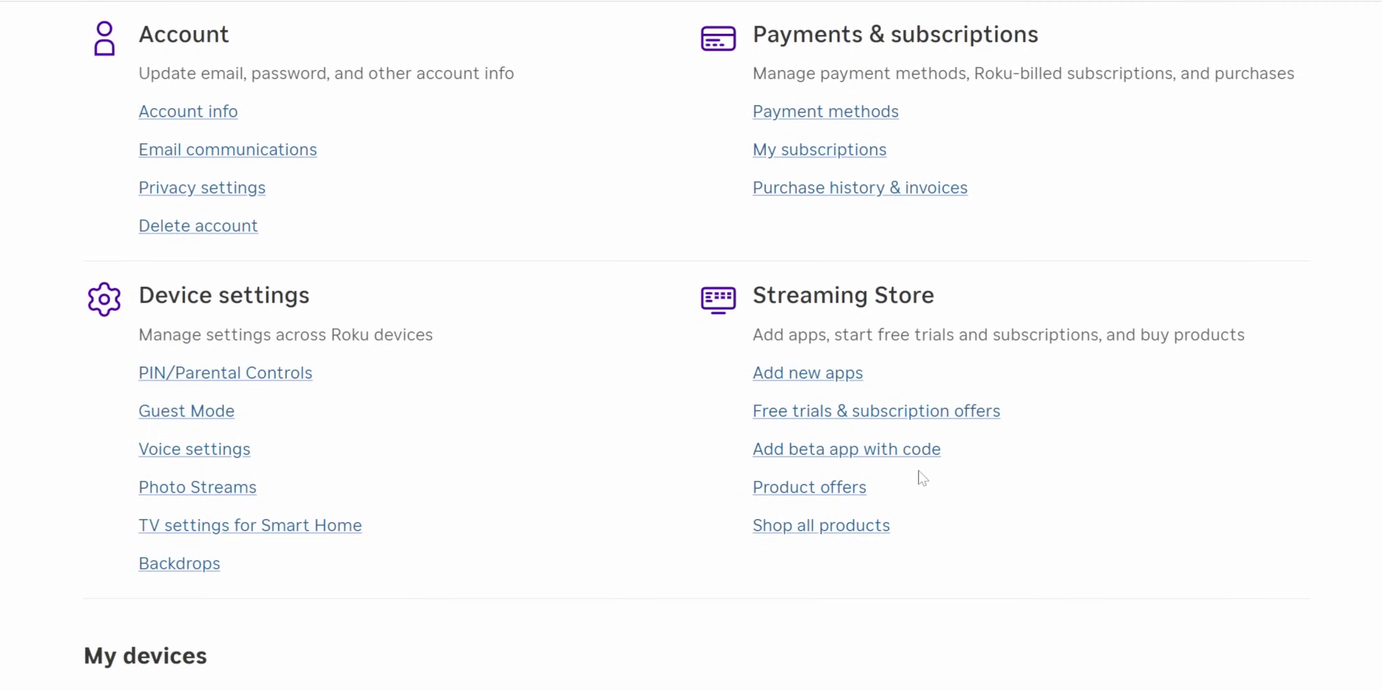
{"action": "left_click", "coordinate": [794, 450]}
Enter the app access code 'iptvsmarters' and submit it with Add app
{"action": "left_click", "coordinate": [531, 271]}
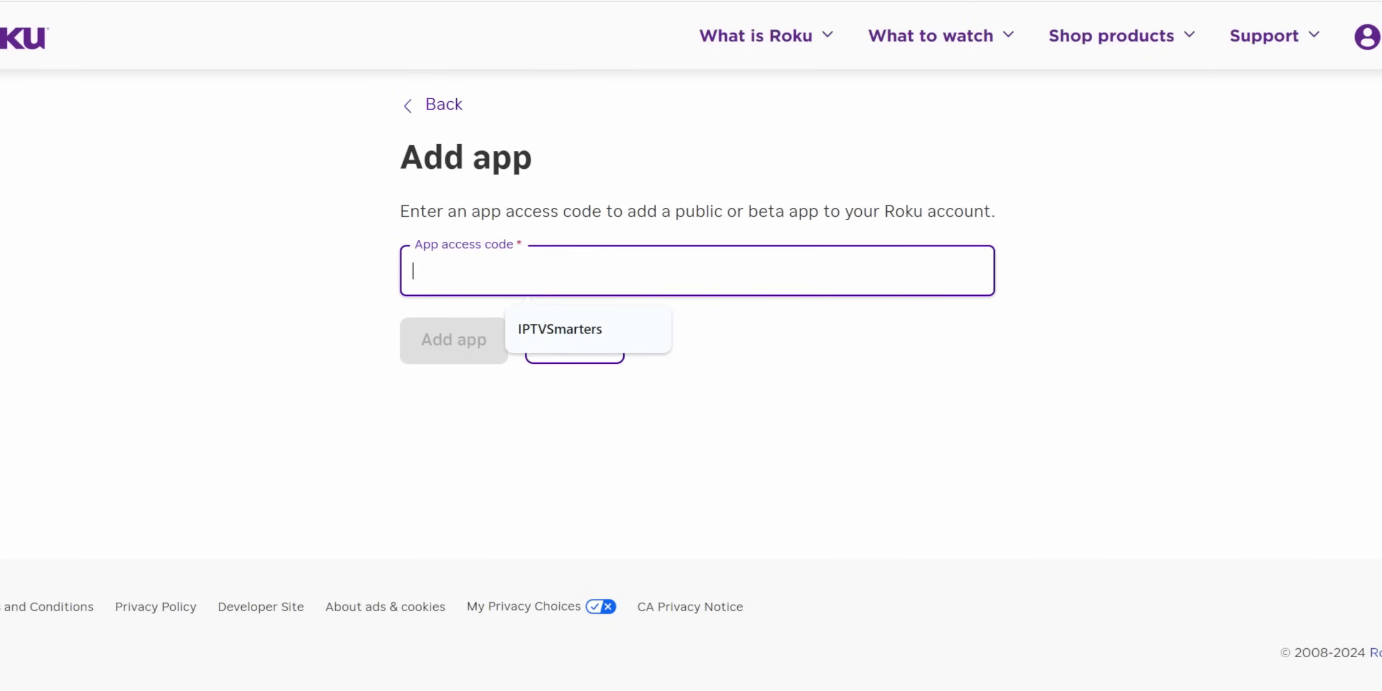
{"action": "left_click", "coordinate": [784, 342]}
{"action": "left_click", "coordinate": [531, 270]}
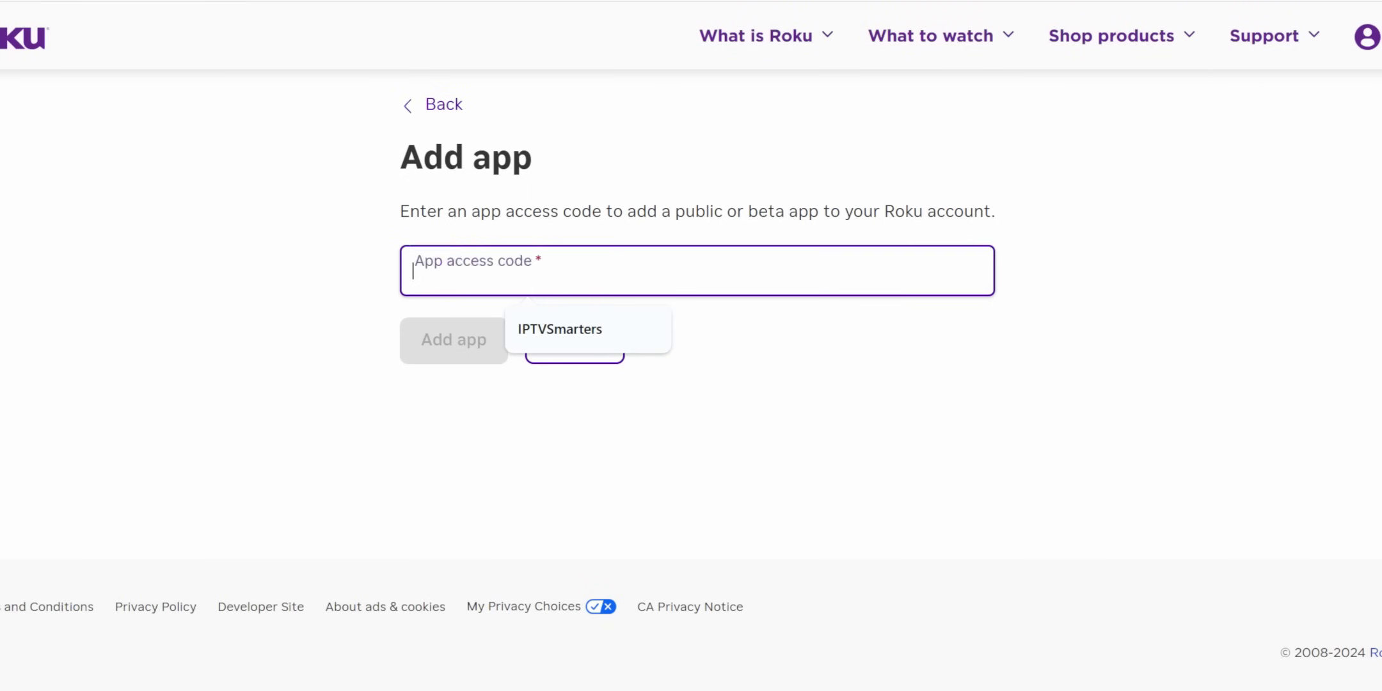
{"action": "type", "text": "i"}
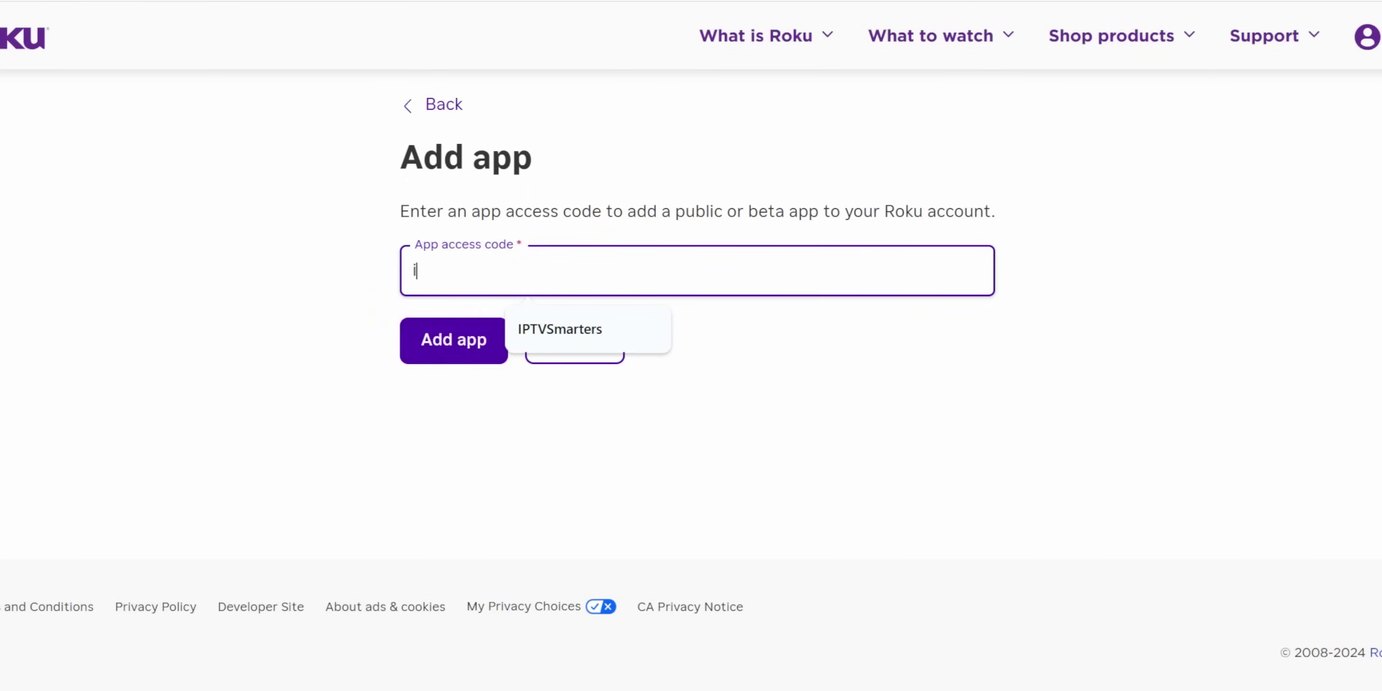
{"action": "key", "text": "BackSpace"}
{"action": "type", "text": "iptvsmarters"}
{"action": "left_click", "coordinate": [319, 319]}
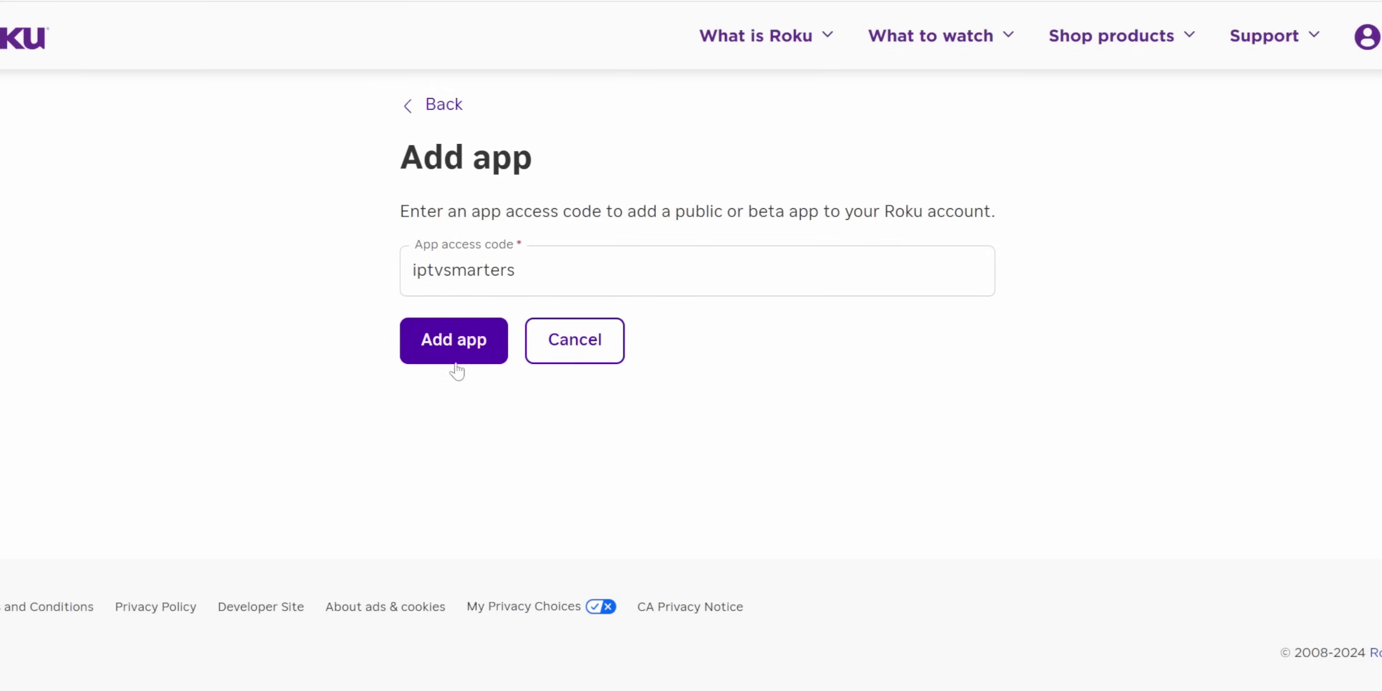
{"action": "left_click", "coordinate": [468, 344]}
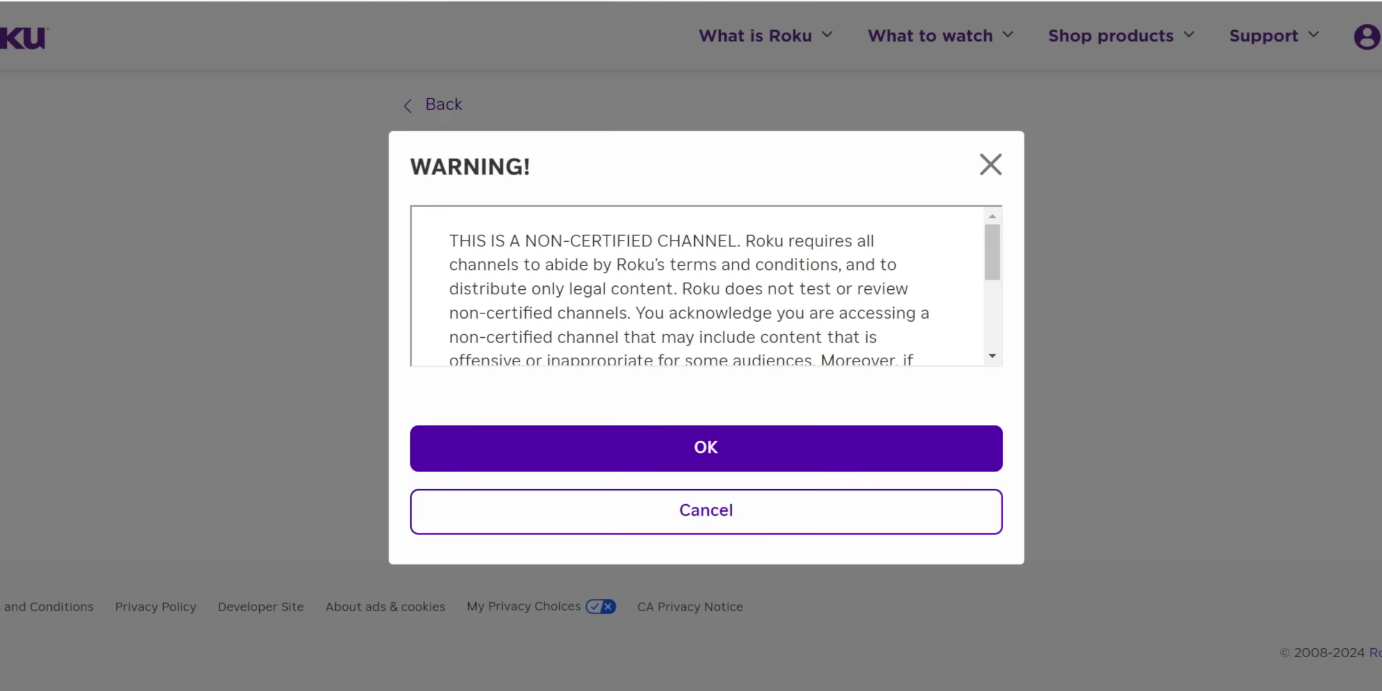
Accept the non-certified app warning and confirm adding IPTV Smarters to the account
{"action": "scroll", "coordinate": [708, 319], "scroll_direction": "down", "scroll_amount": 3}
{"action": "scroll", "coordinate": [672, 321], "scroll_direction": "up", "scroll_amount": 3}
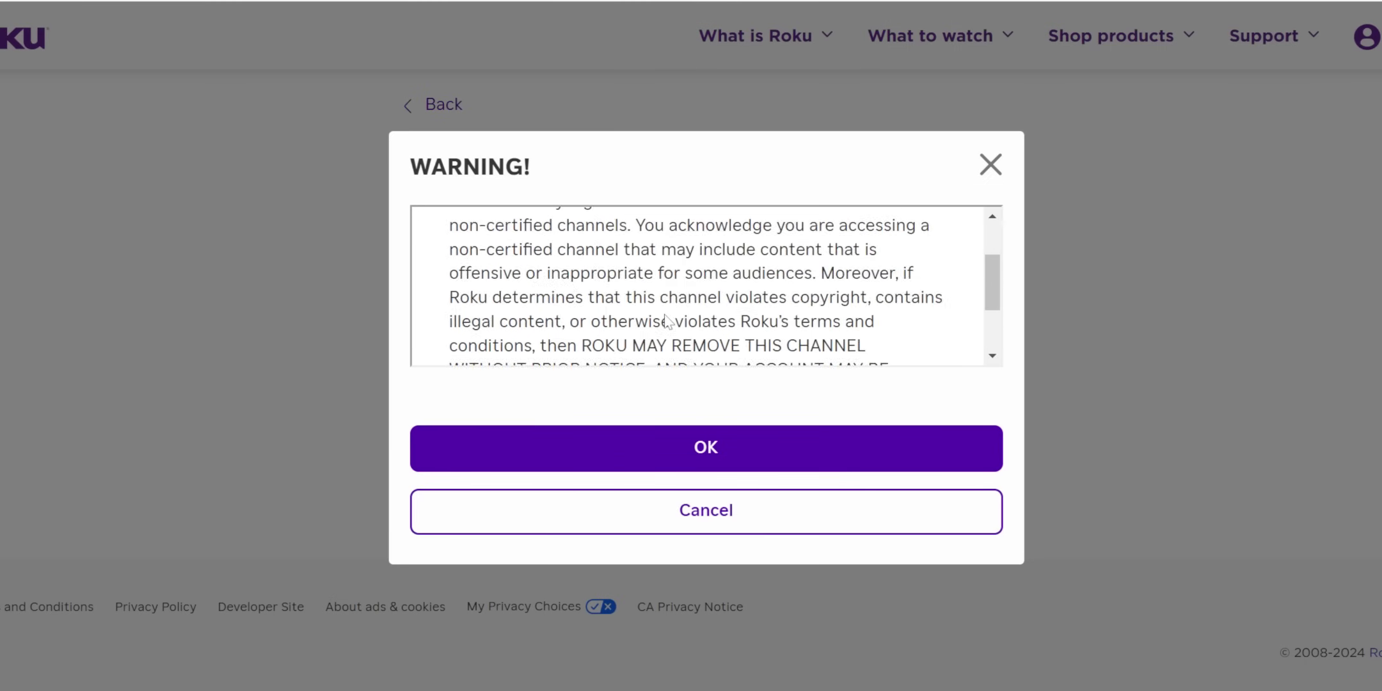
{"action": "scroll", "coordinate": [659, 328], "scroll_direction": "down", "scroll_amount": 3}
{"action": "scroll", "coordinate": [656, 330], "scroll_direction": "up", "scroll_amount": 3}
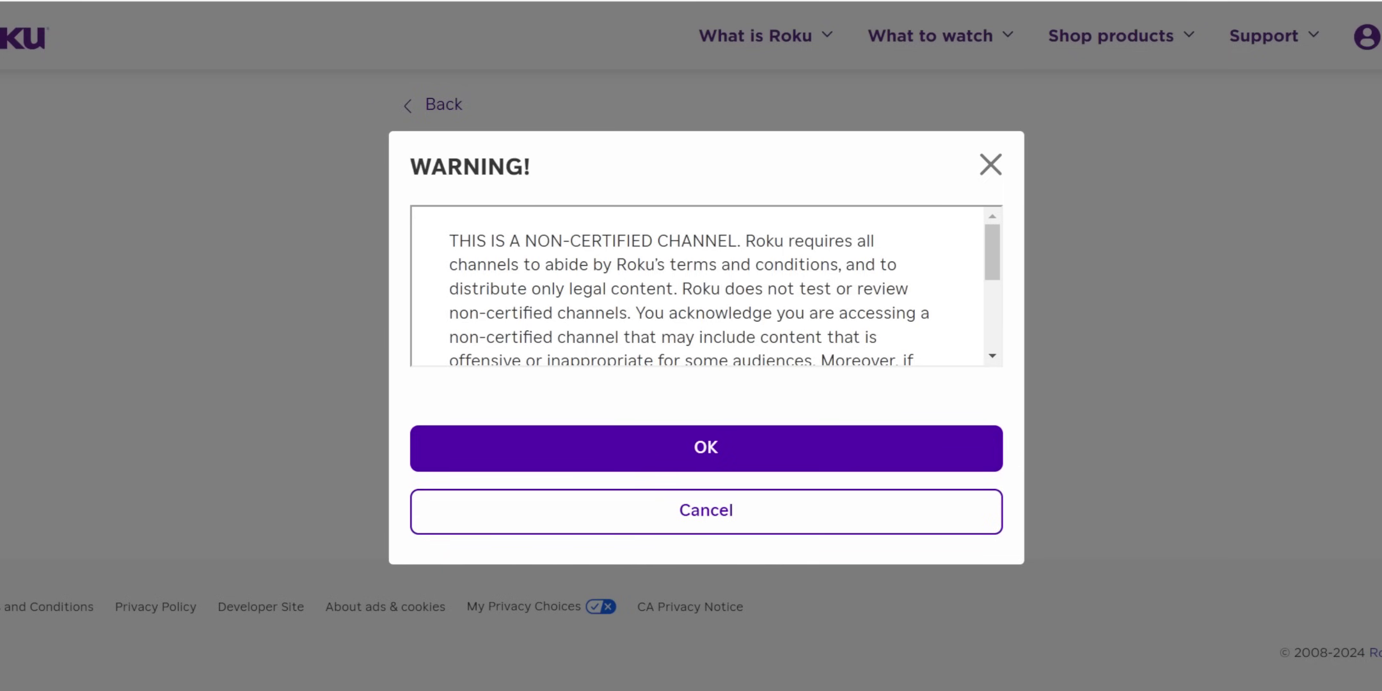
{"action": "scroll", "coordinate": [730, 331], "scroll_direction": "down", "scroll_amount": 3}
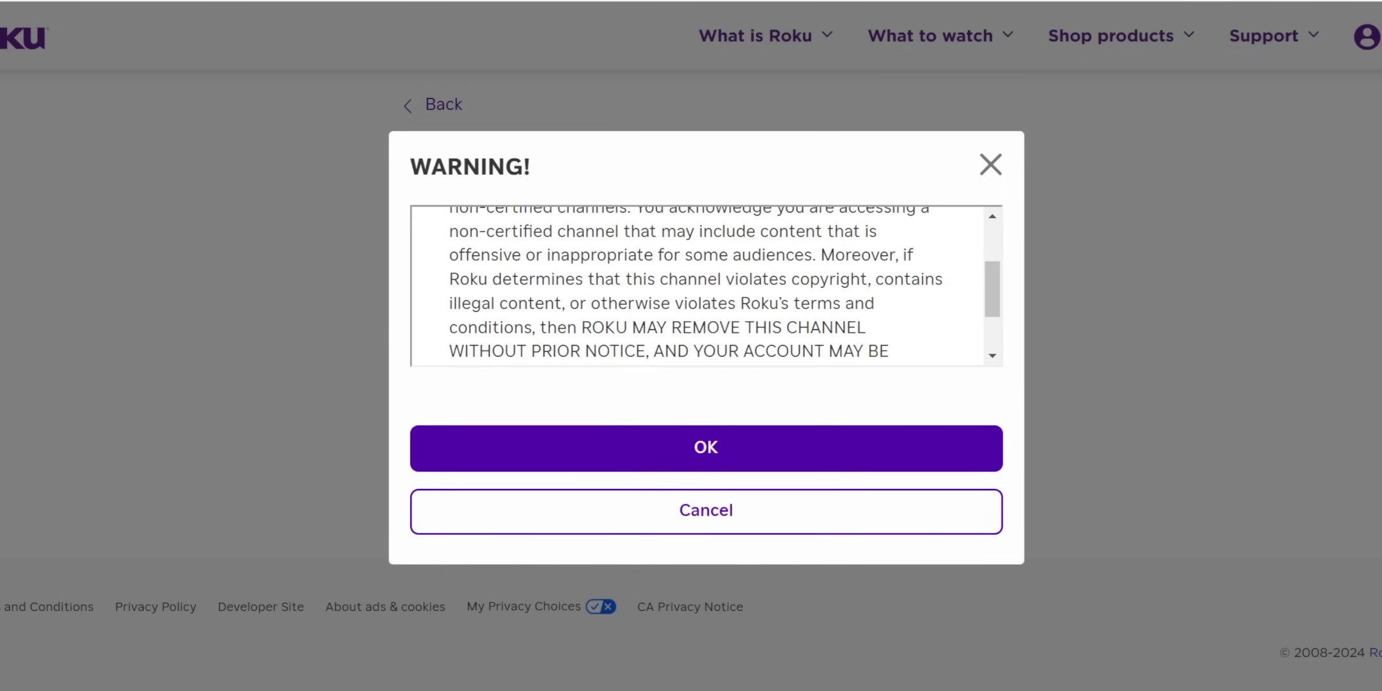
{"action": "left_click", "coordinate": [696, 452]}
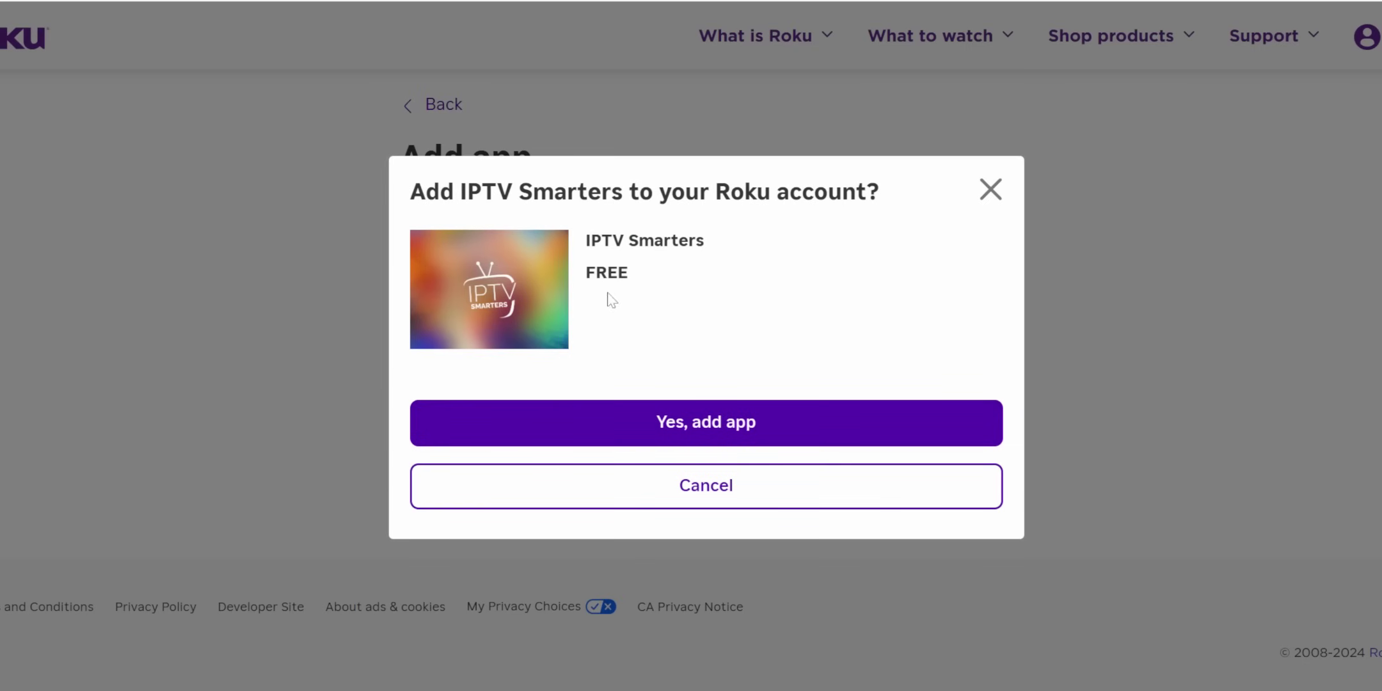
{"action": "left_click", "coordinate": [704, 420]}
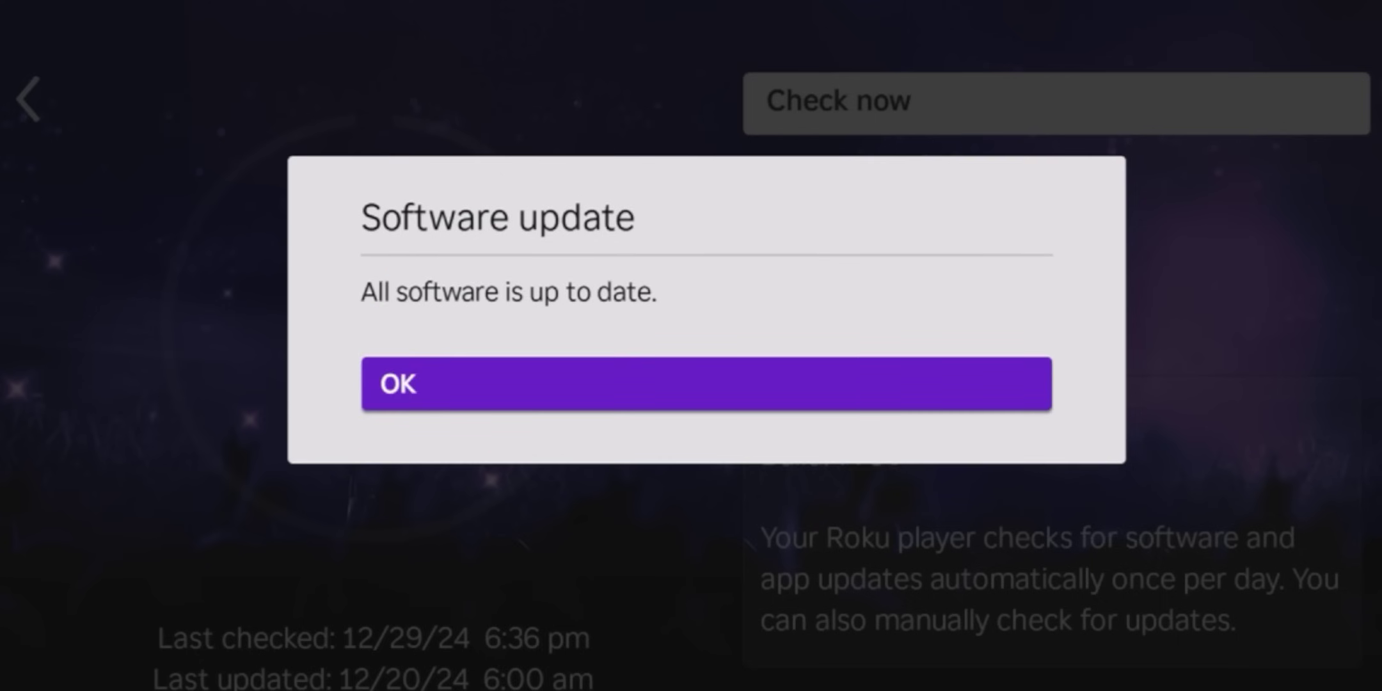
Dismiss the 'All software is up to date' message
{"action": "key", "text": "Return"}
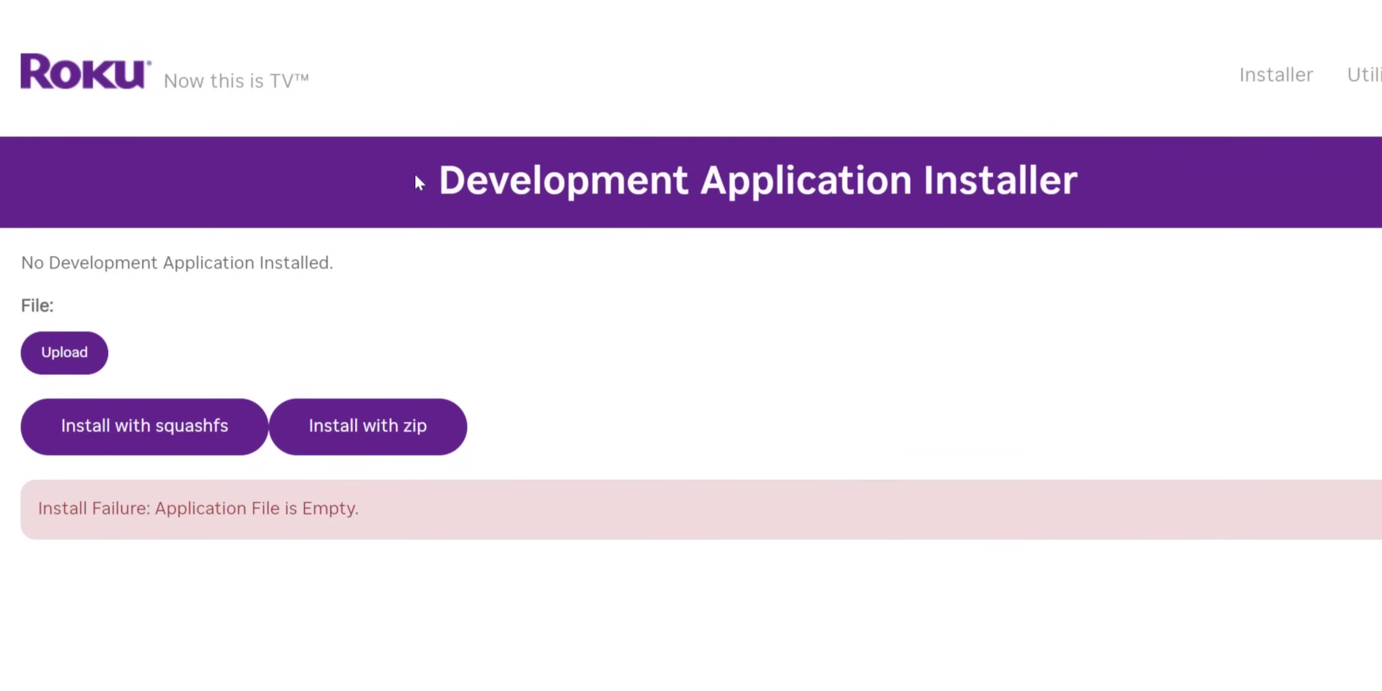
Upload IPTVSmartersProRokuApp_3.0.0-ToSmartUsers.zip from Downloads and install it with zip
{"action": "left_click", "coordinate": [71, 366]}
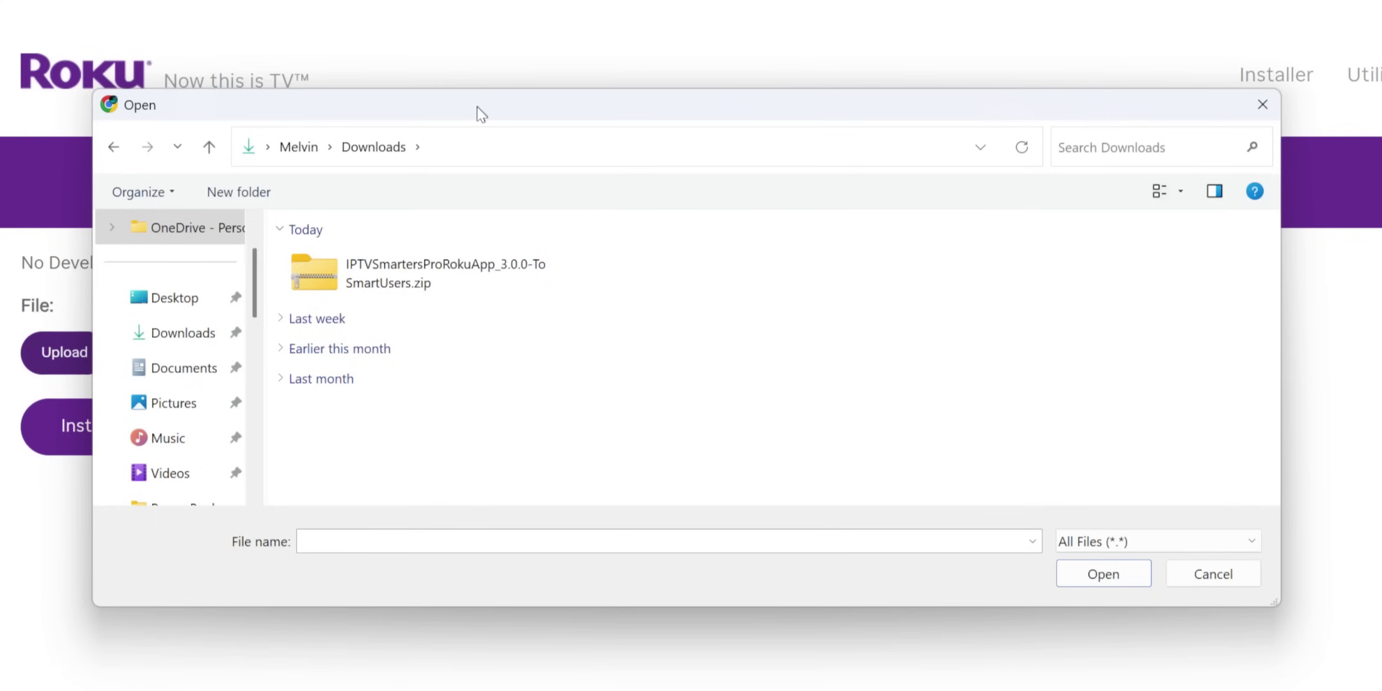
{"action": "left_click", "coordinate": [358, 285]}
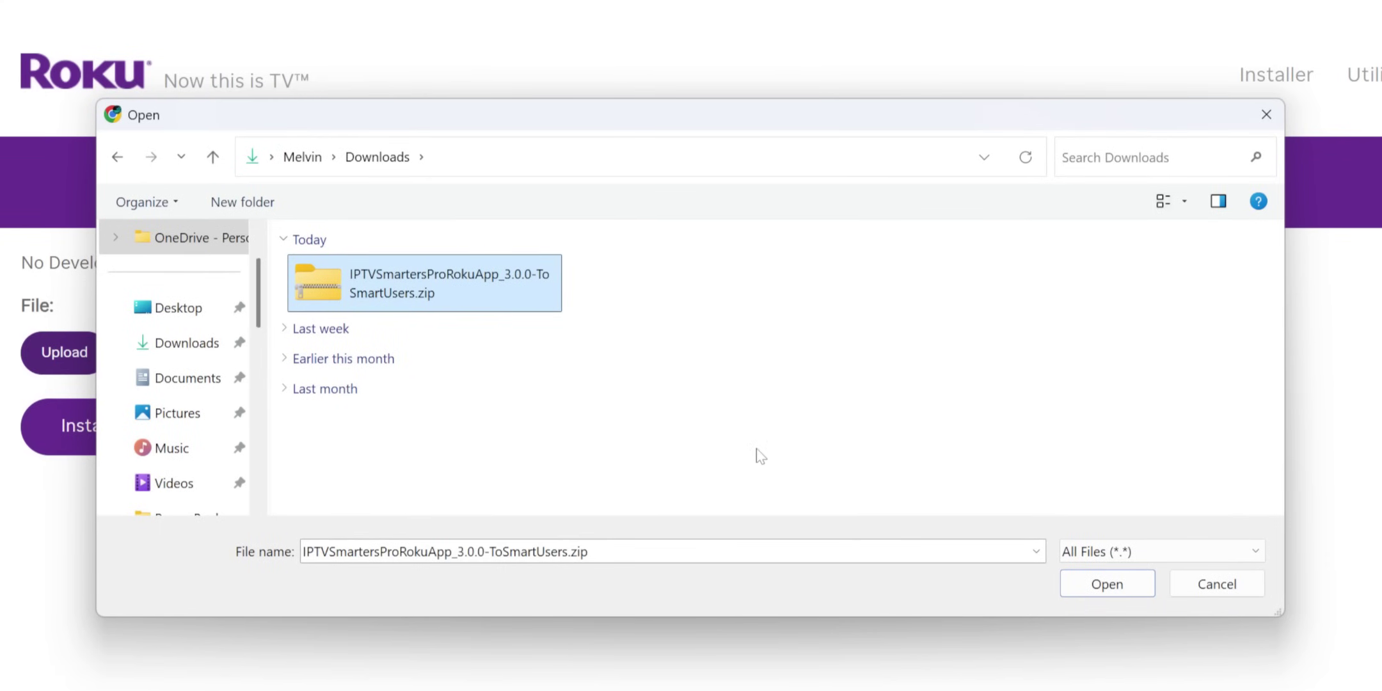
{"action": "left_click", "coordinate": [1125, 588]}
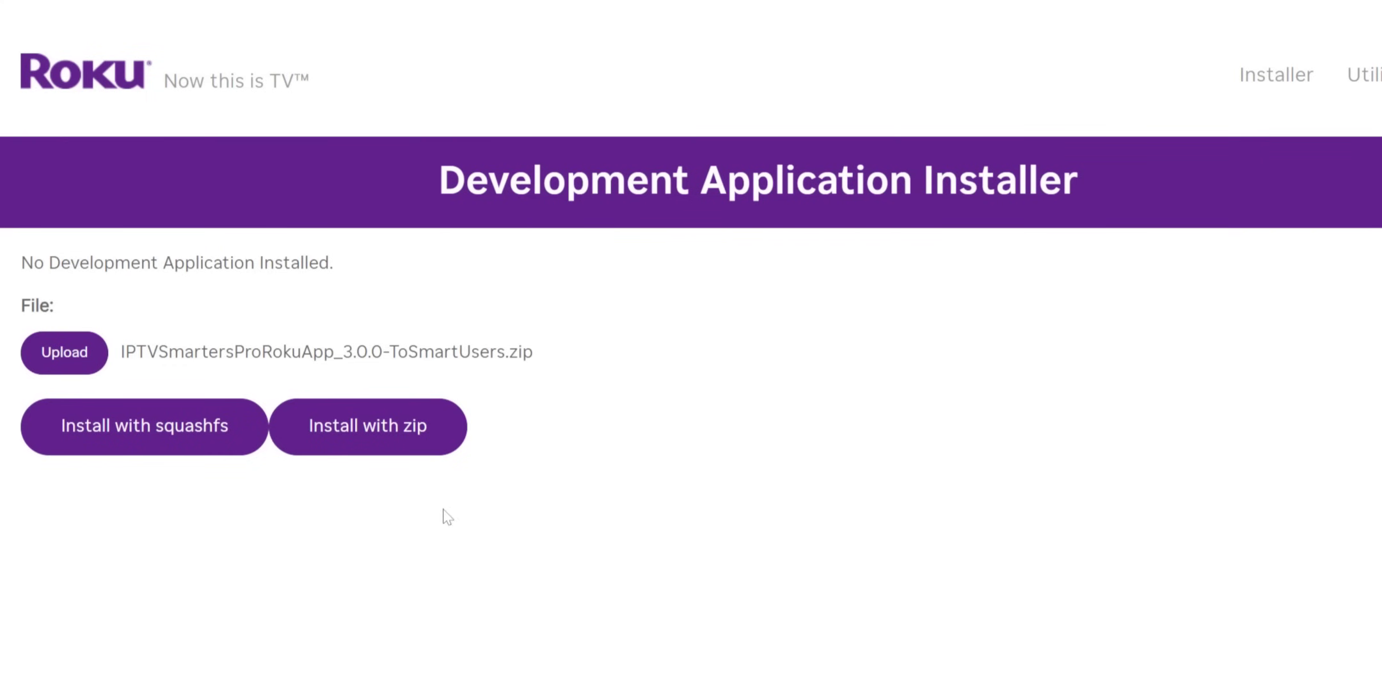
{"action": "left_click", "coordinate": [370, 435]}
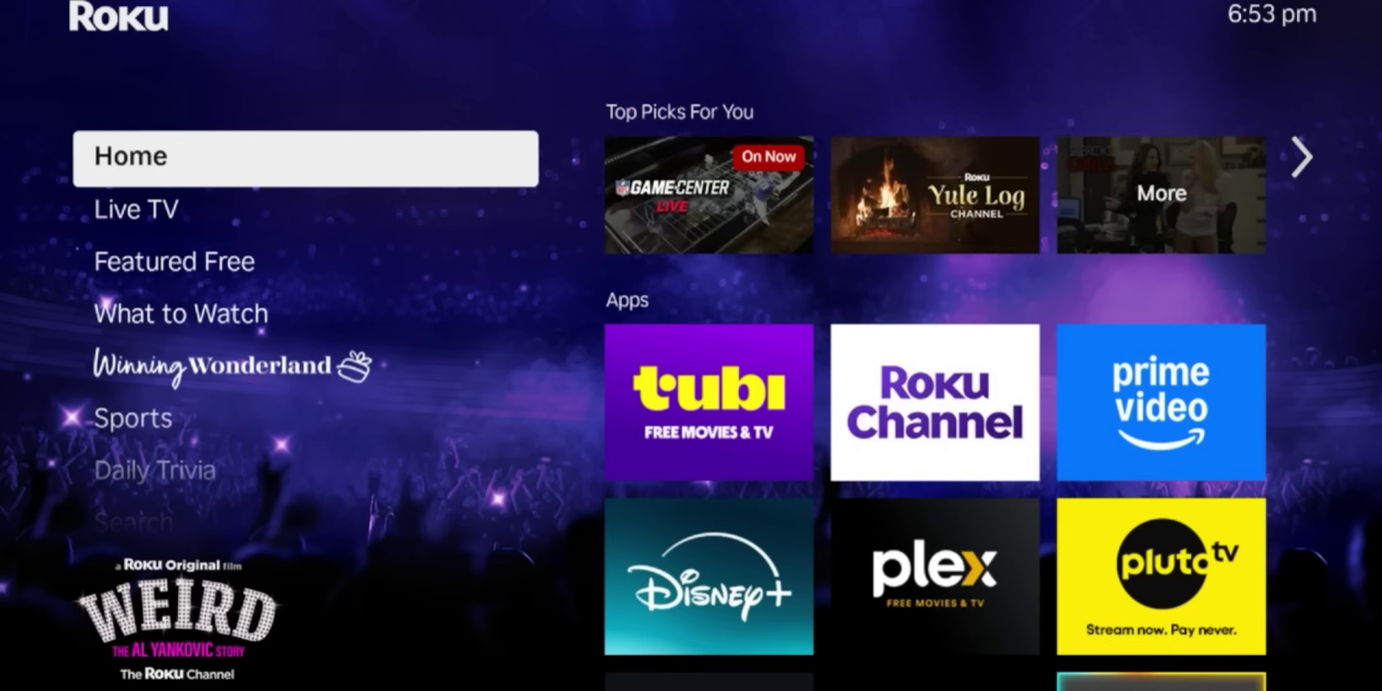
Browse down the Home apps grid past Disney+, discovery+, STARZ and PBS KIDS, then subscribe to the YouTube channel
{"action": "key", "text": "Right"}
{"action": "key", "text": "Down"}
{"action": "key", "text": "Down"}
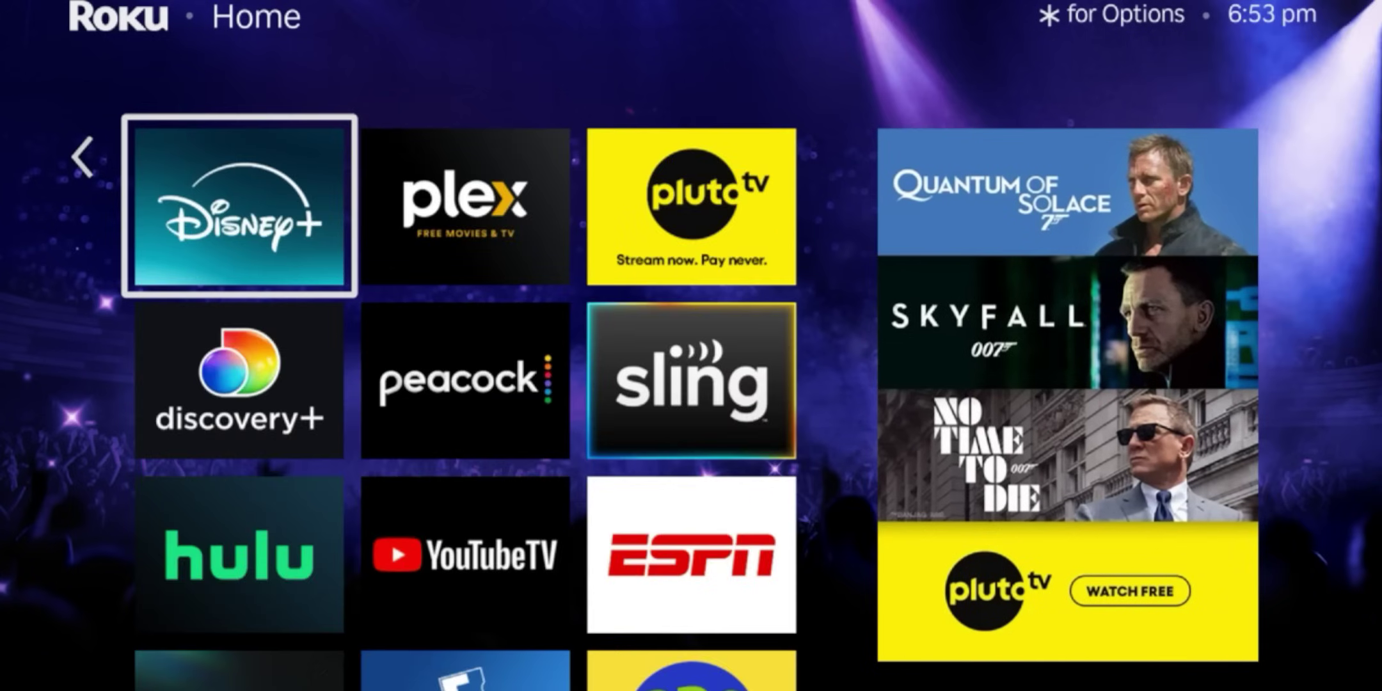
{"action": "key", "text": "Down"}
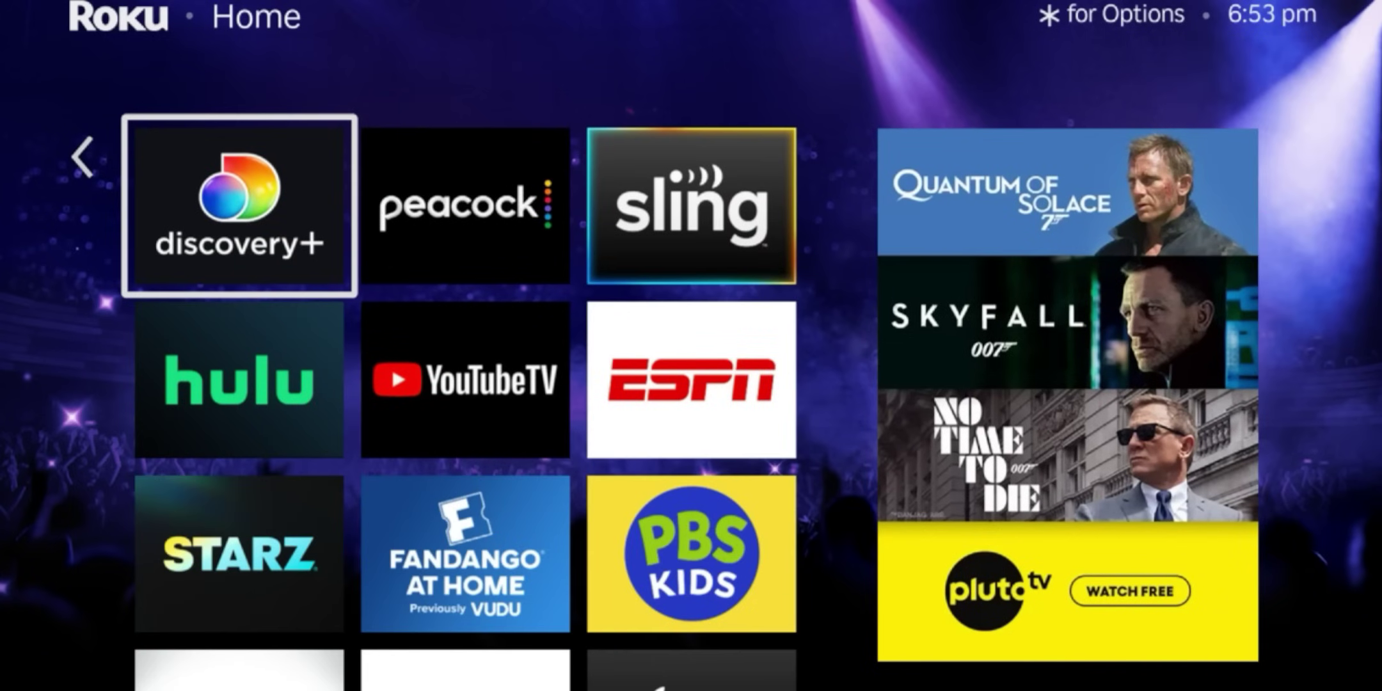
{"action": "key", "text": "Down"}
{"action": "key", "text": "Down"}
{"action": "key", "text": "Down"}
{"action": "key", "text": "Down"}
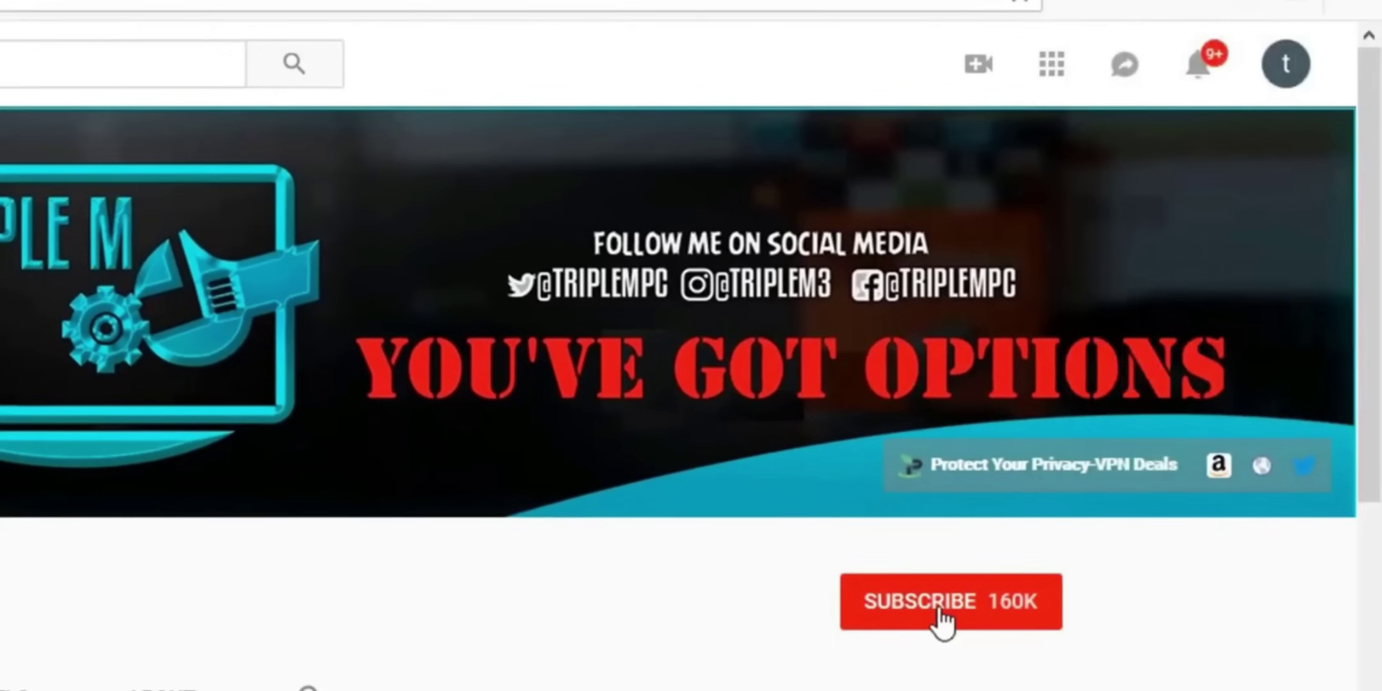
{"action": "left_click", "coordinate": [941, 611]}
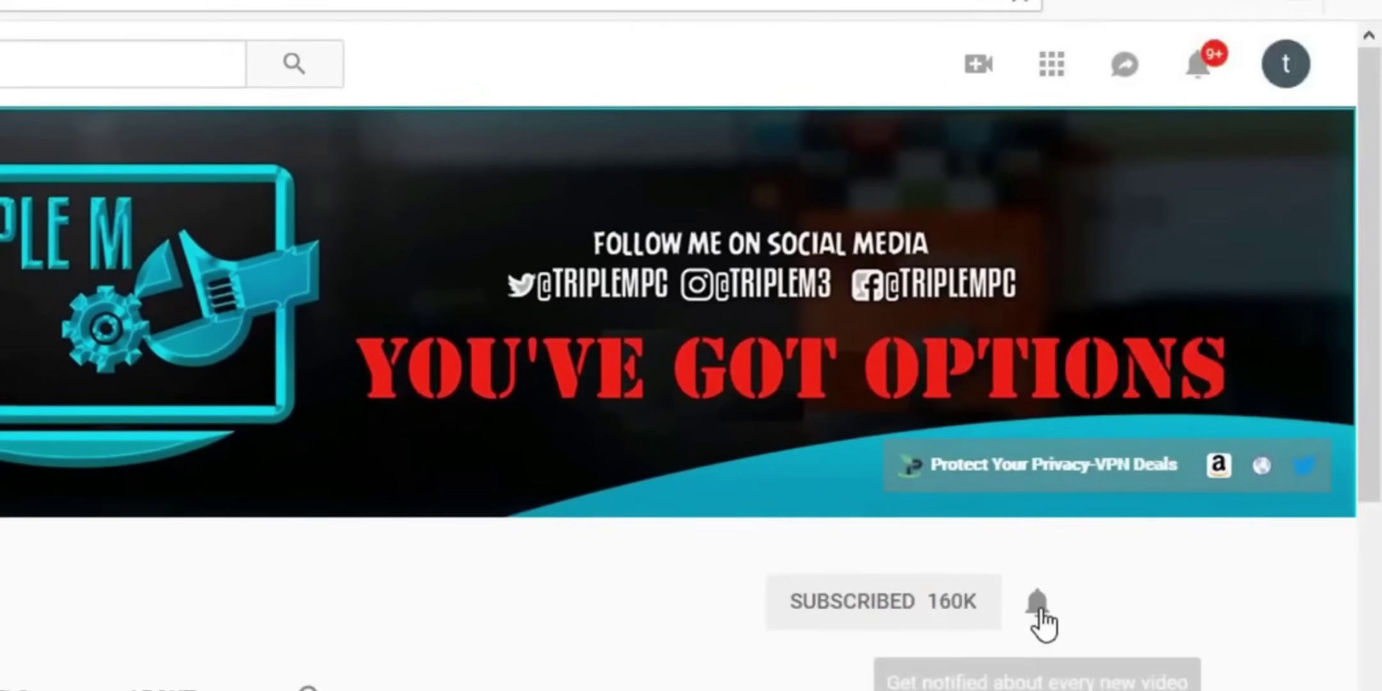